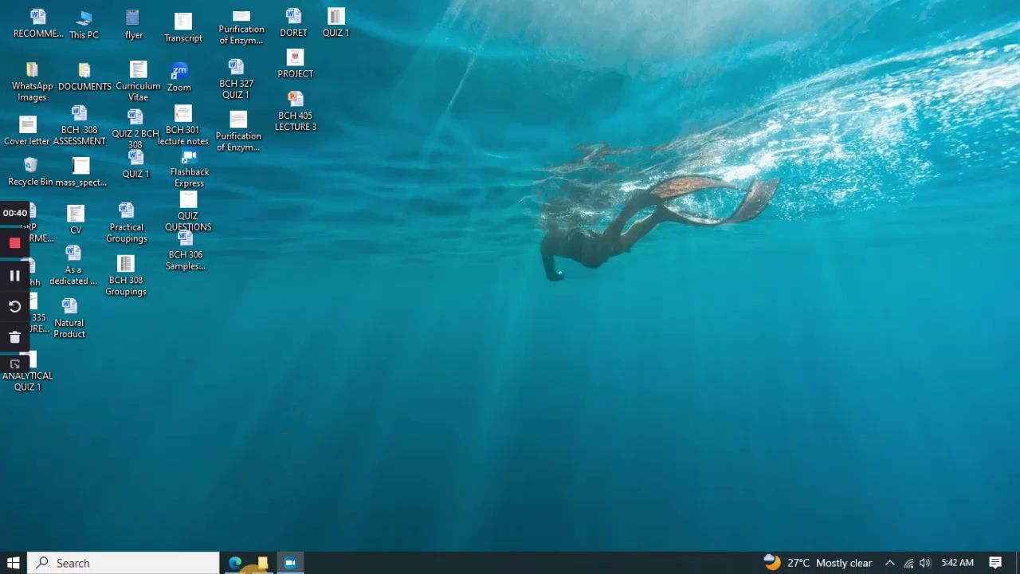
# Open the web browser and search Google for "chemdraw free download"
pyautogui.click(237, 563)
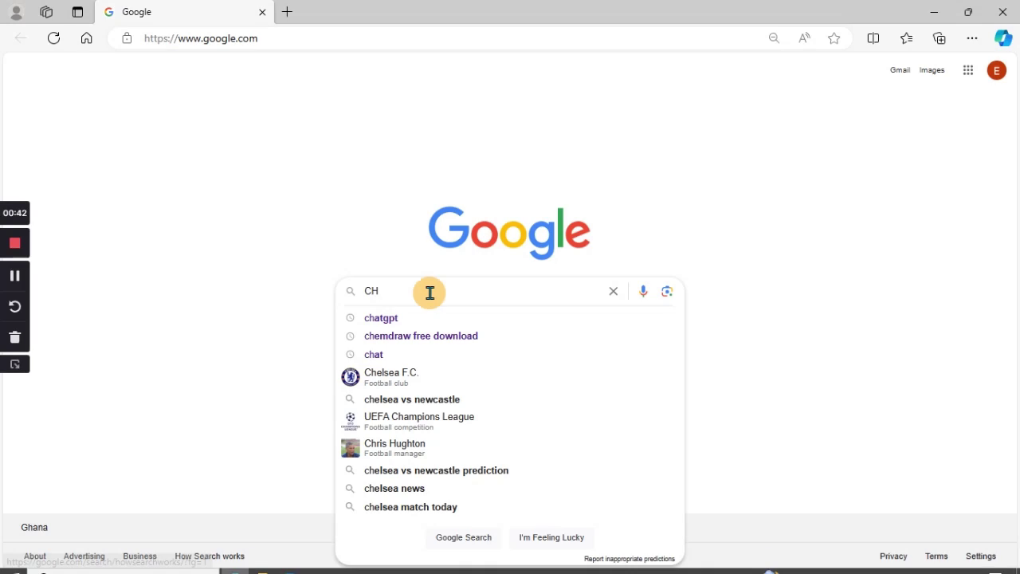
pyautogui.click(612, 291)
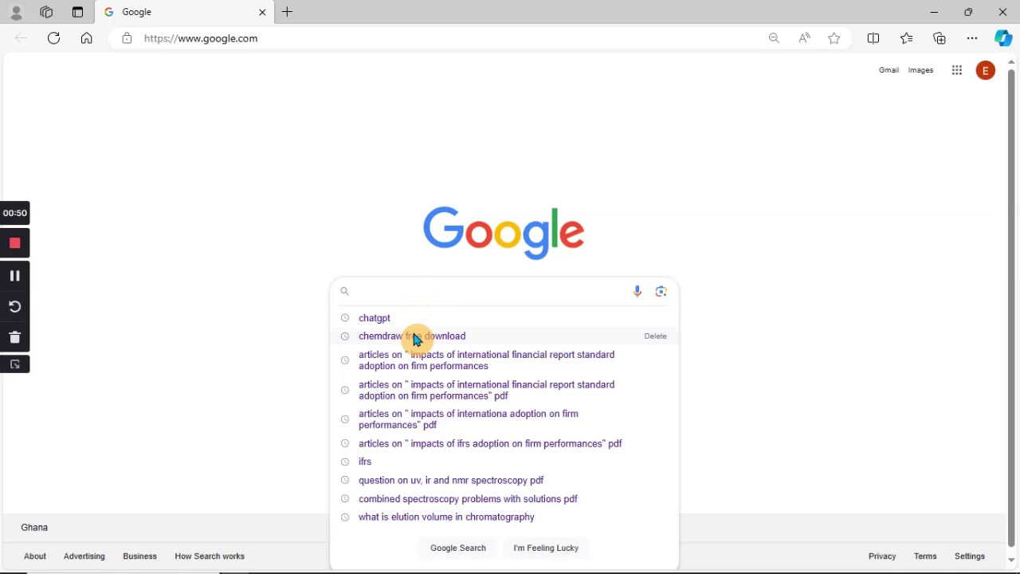
pyautogui.write('che')
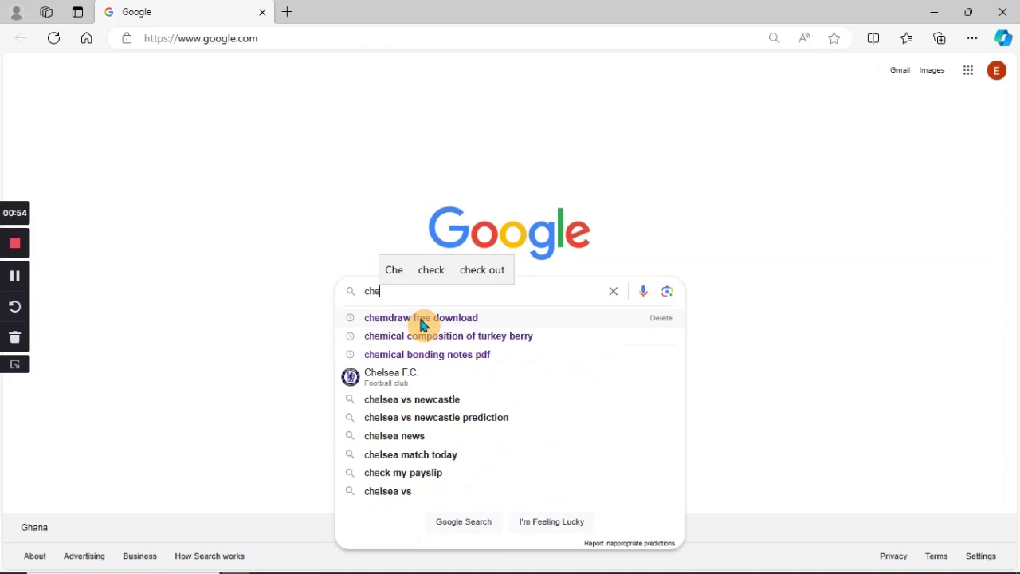
pyautogui.click(421, 319)
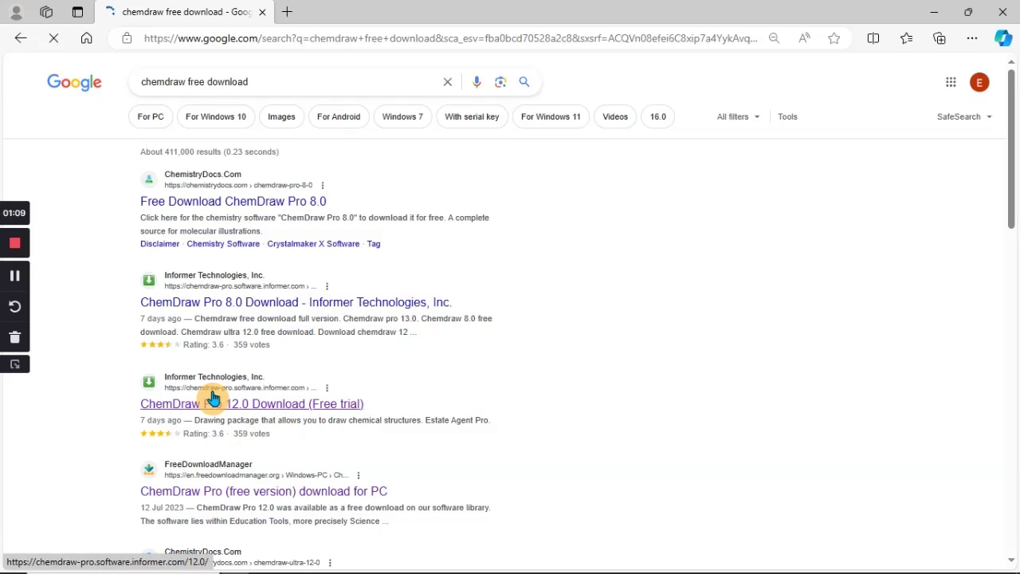
# Open the Informer Technologies page for ChemDraw Pro 12.0 and examine its Download option, then clear the browser from view
pyautogui.click(192, 411)
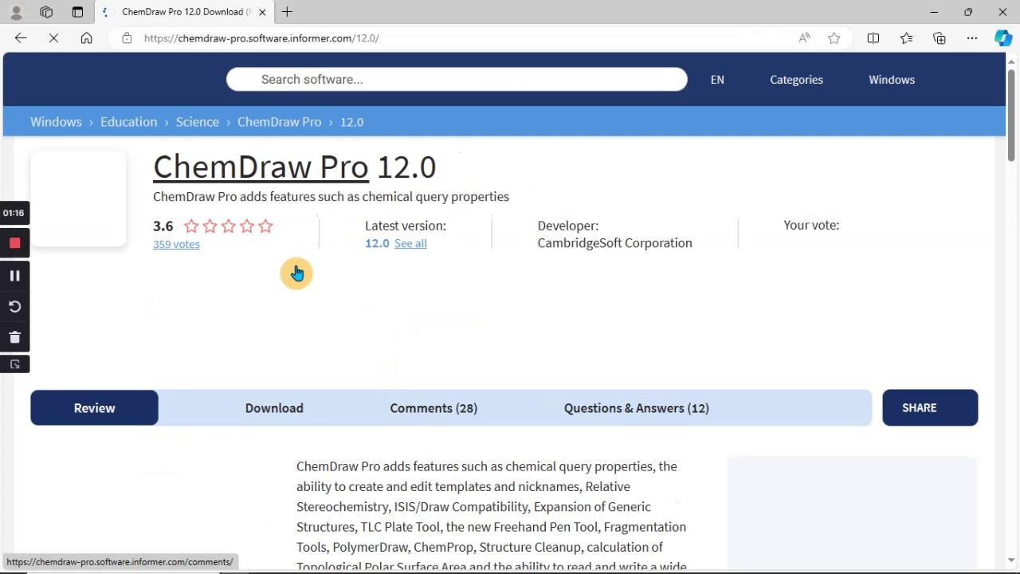
pyautogui.moveTo(1011, 144); pyautogui.dragTo(1005, 221)
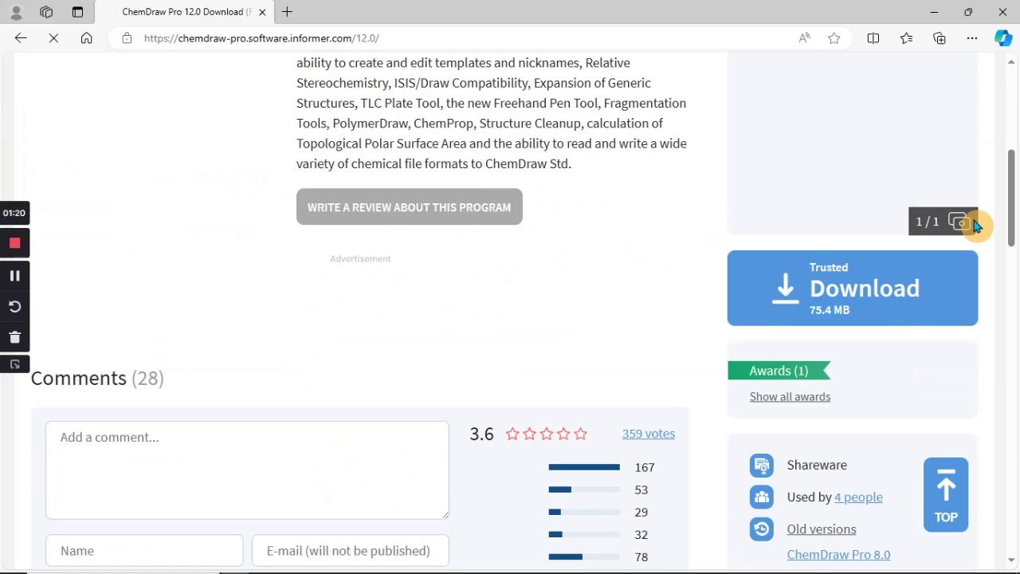
pyautogui.scroll(1, 775, 367)
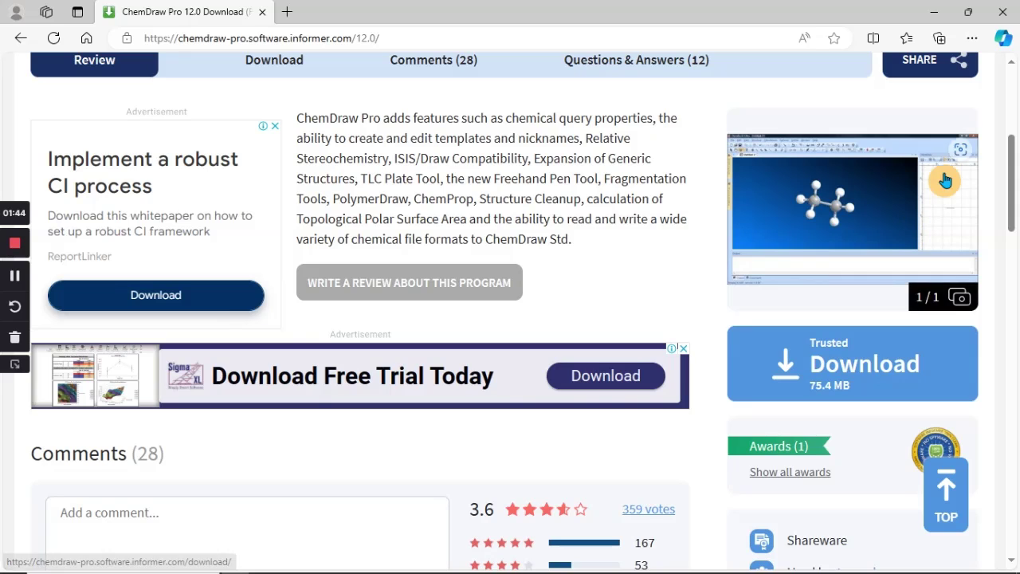
pyautogui.click(936, 17)
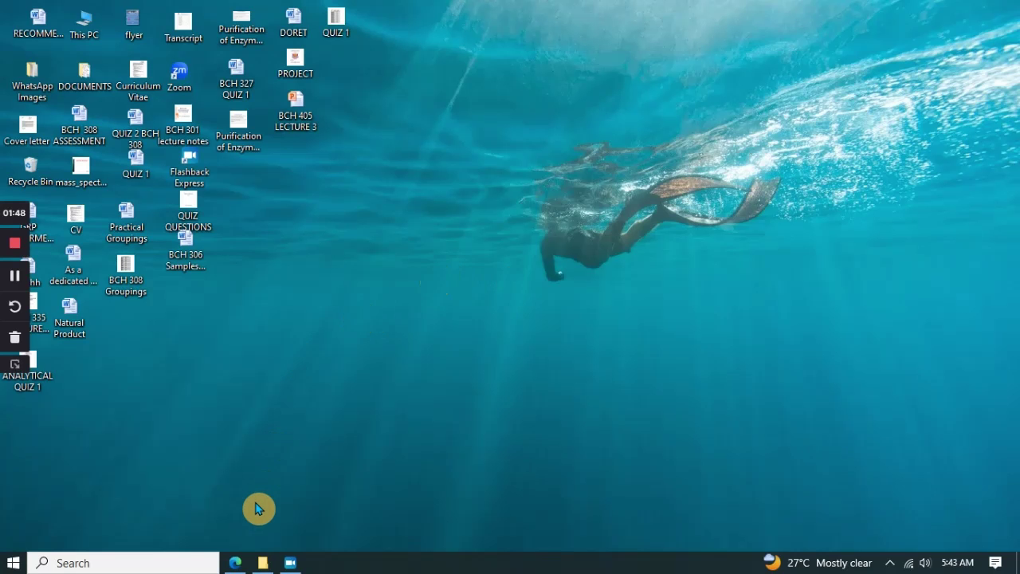
# Switch to File Explorer and look at the cdp1202 installer in the Downloads folder
pyautogui.click(259, 563)
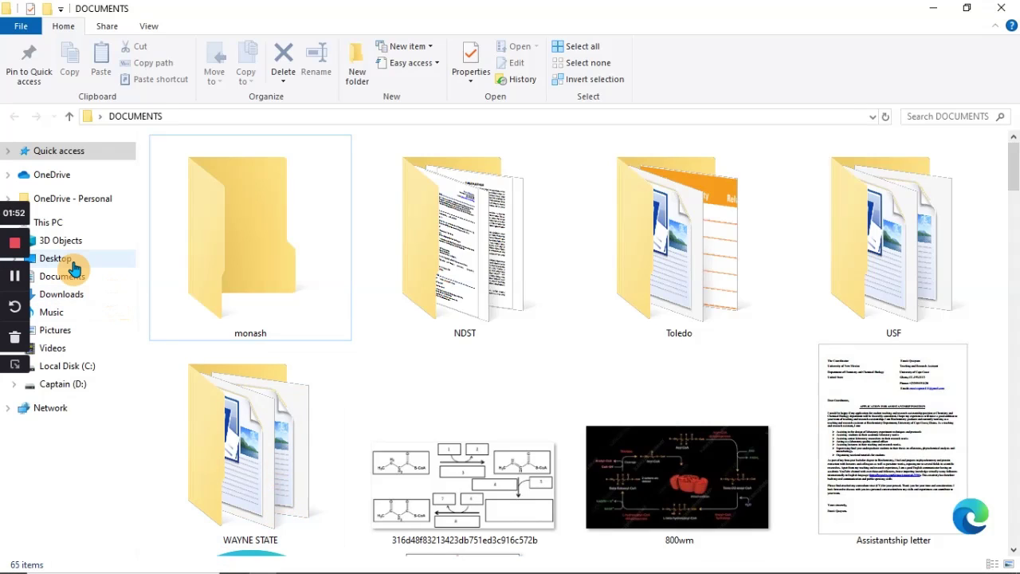
pyautogui.click(72, 296)
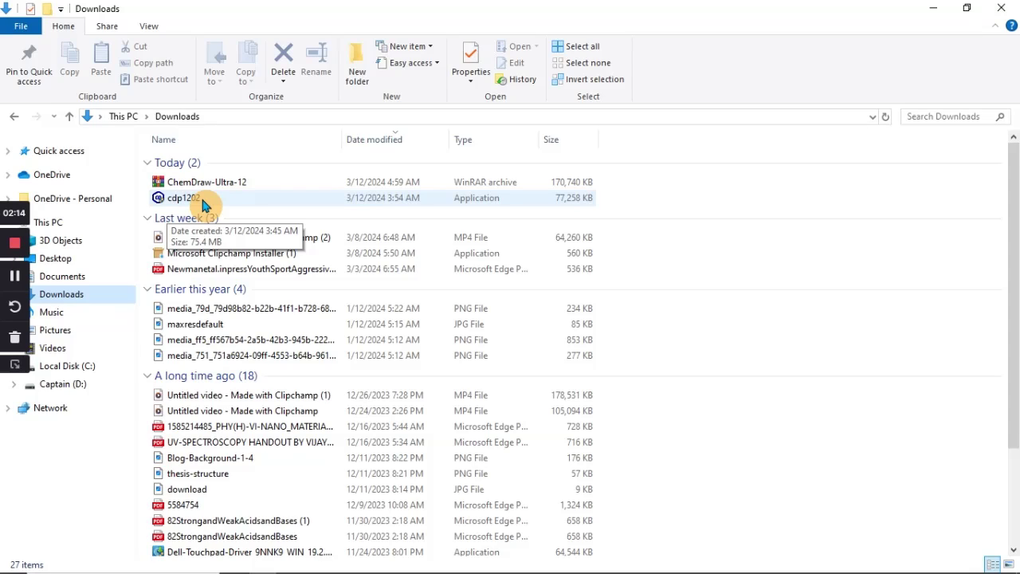
pyautogui.click(928, 9)
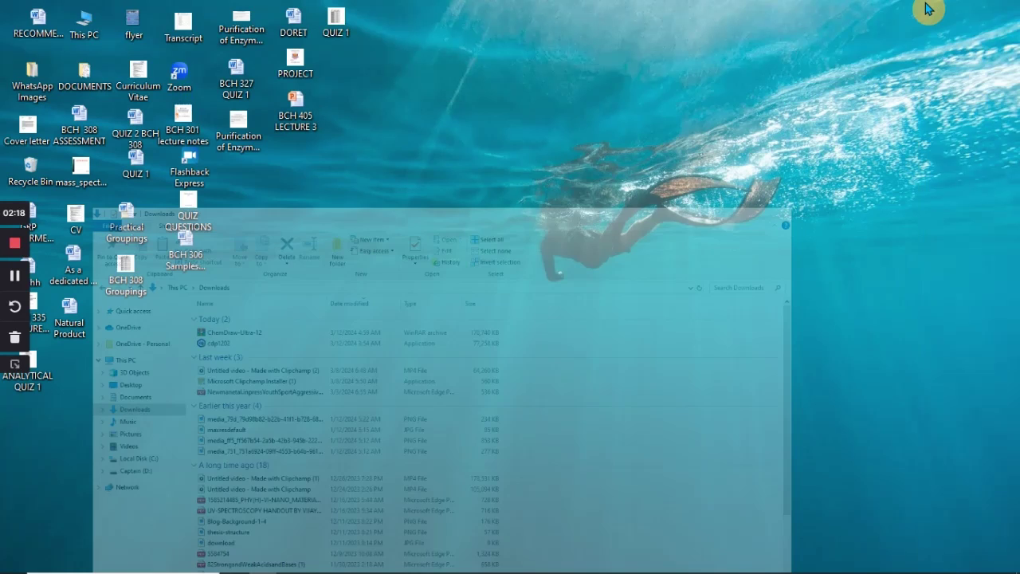
# Find and launch the installed ChemDraw Ultra 12.0 app, and enlarge its blank document window to show the full page width
pyautogui.click(73, 561)
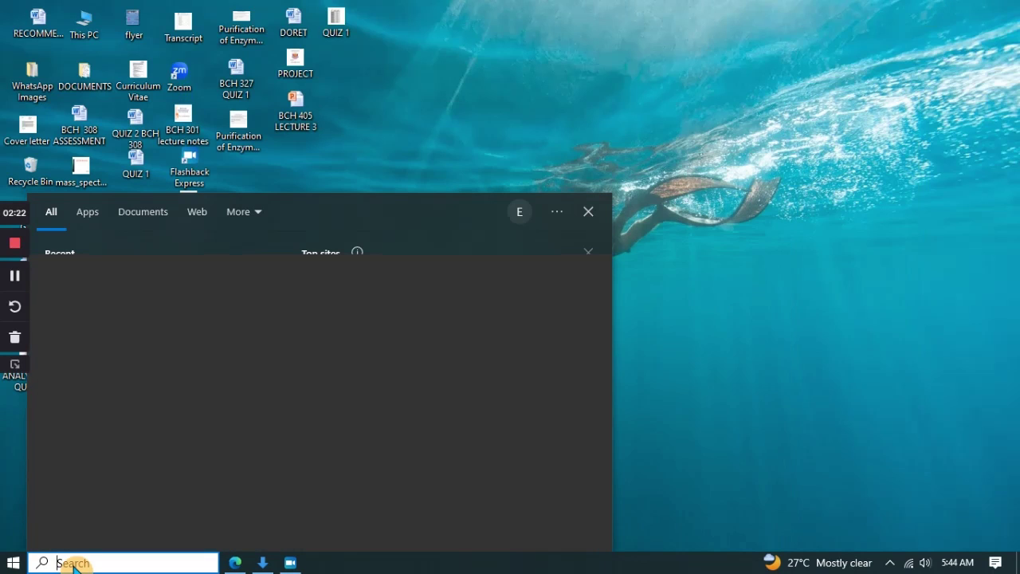
pyautogui.write('d')
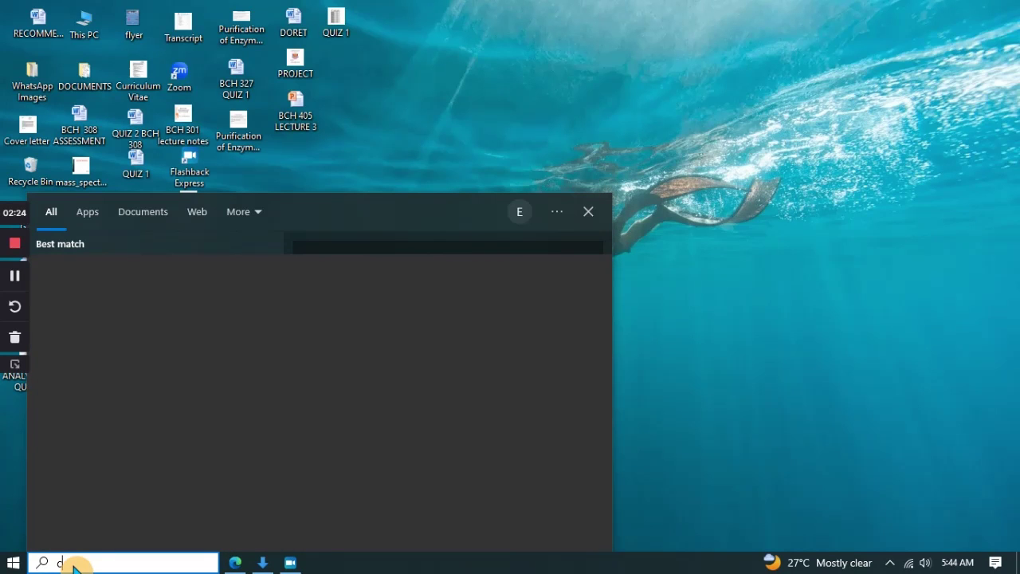
pyautogui.write('hemdra')
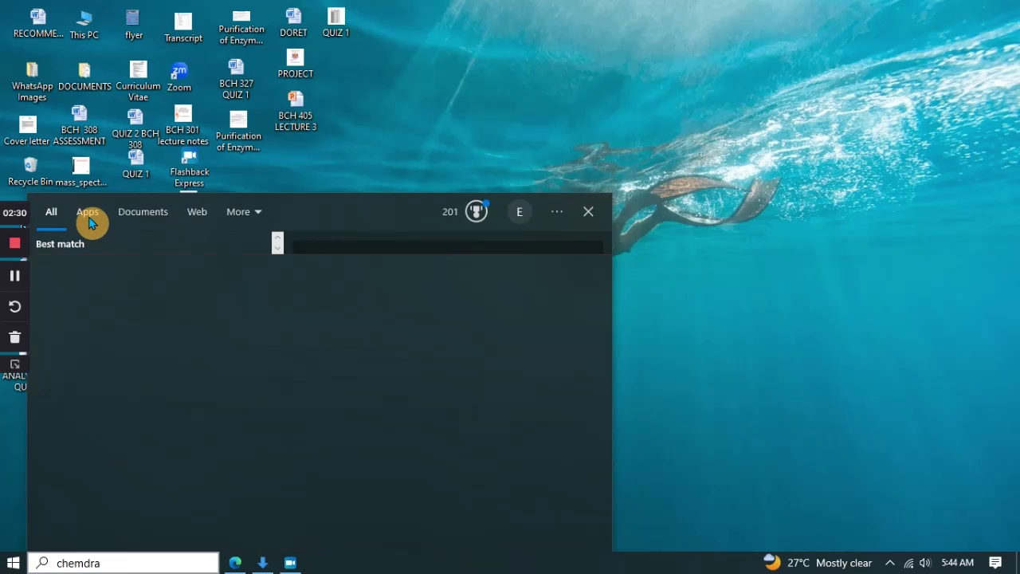
pyautogui.click(88, 212)
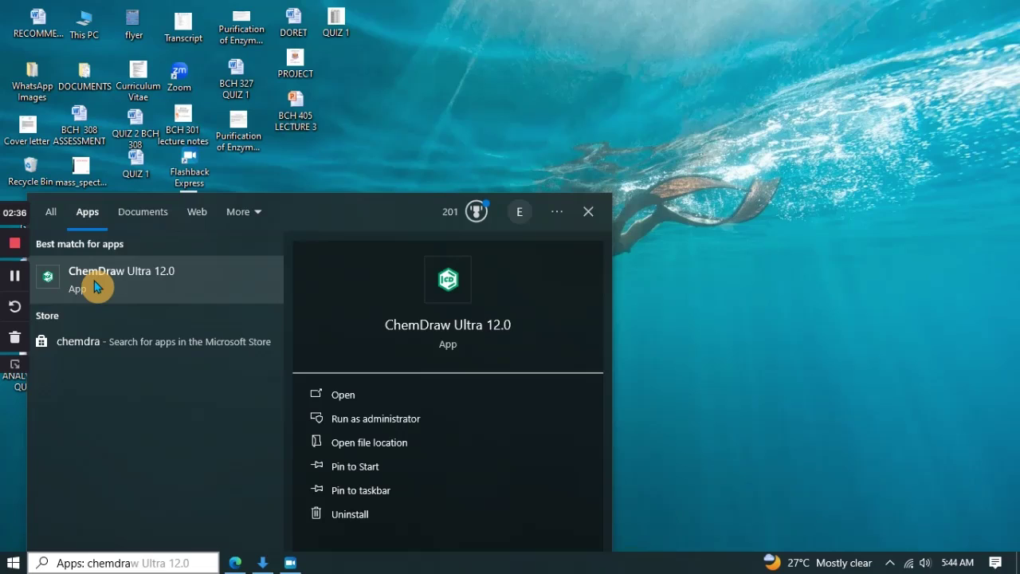
pyautogui.click(94, 281)
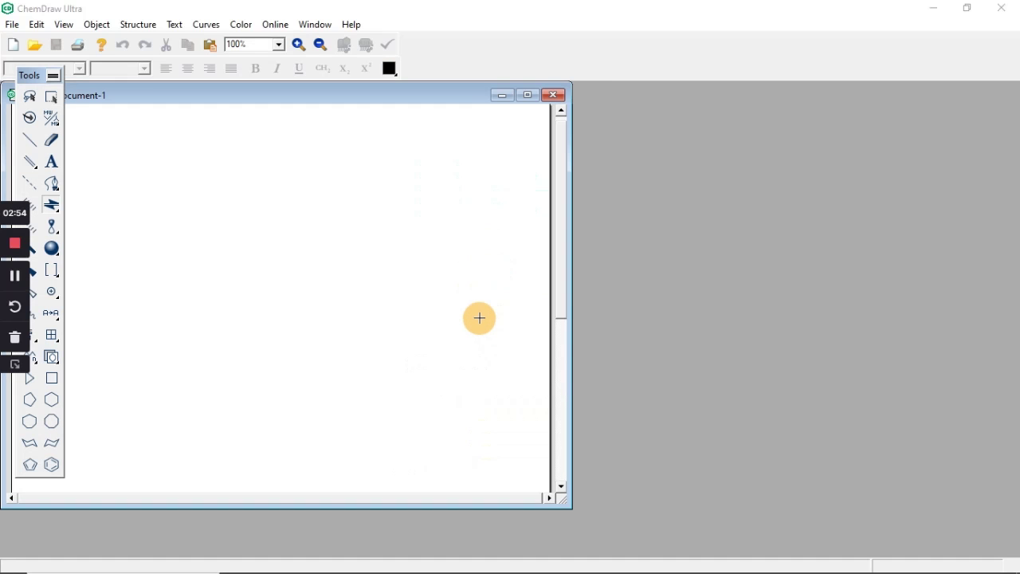
pyautogui.moveTo(569, 504); pyautogui.dragTo(916, 545)
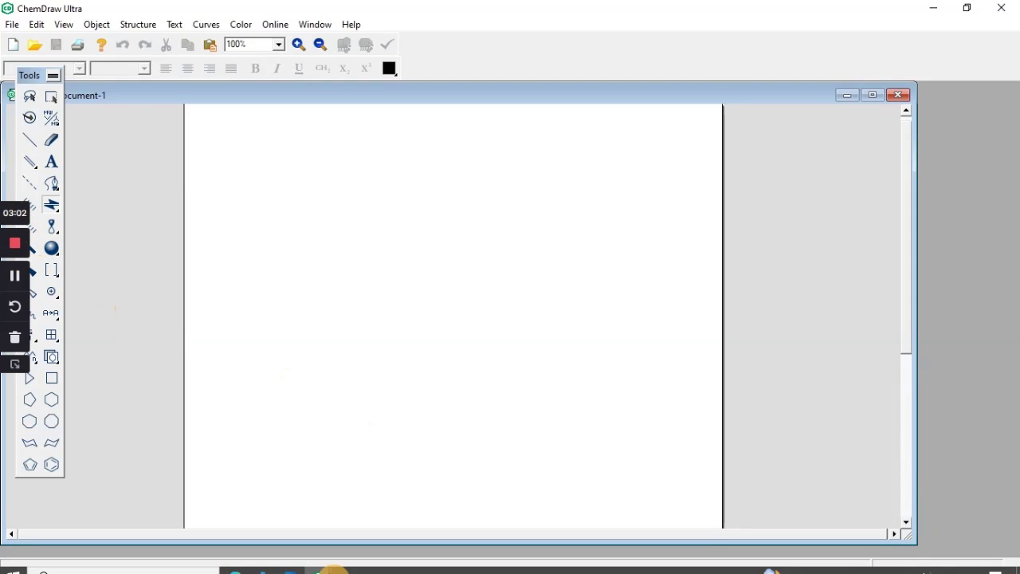
pyautogui.click(295, 563)
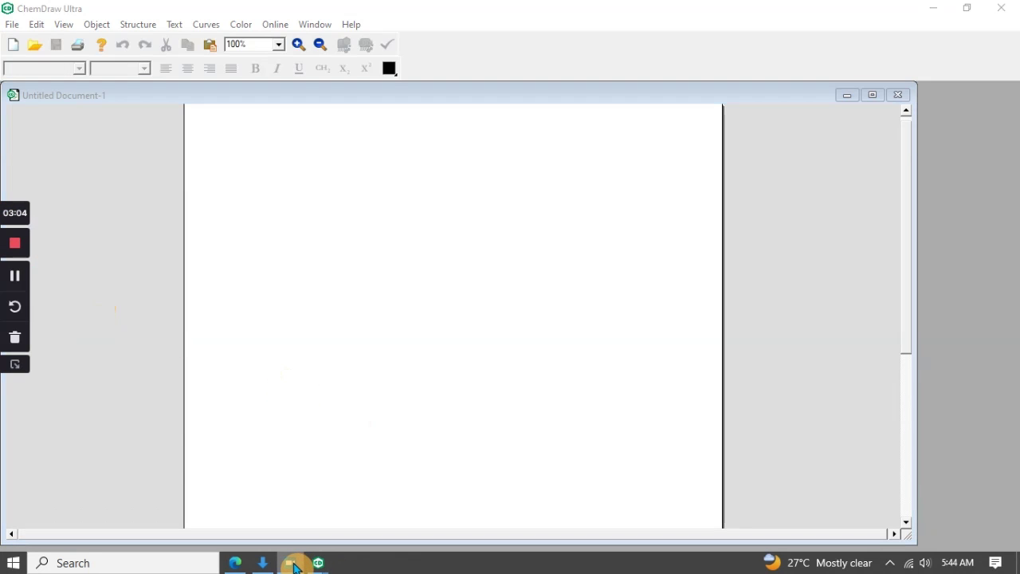
pyautogui.click(164, 394)
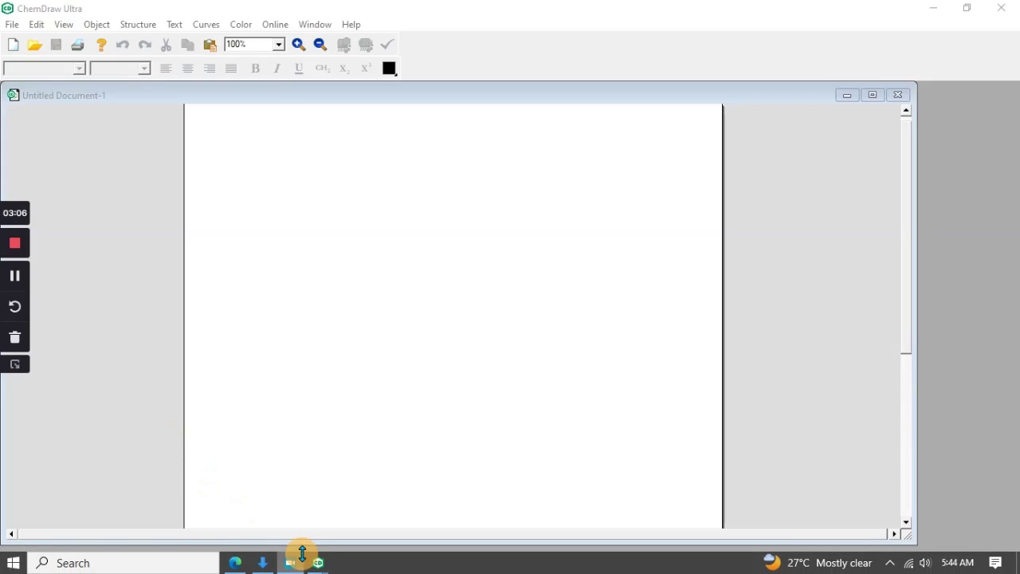
pyautogui.click(18, 278)
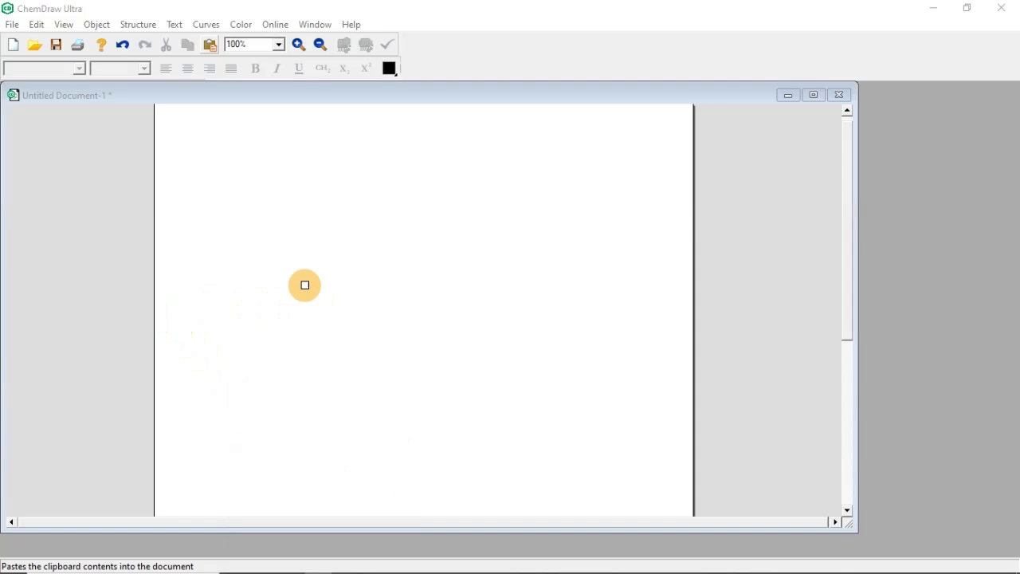
# Widen the untitled document window to fill most of the ChemDraw workspace
pyautogui.click(312, 282)
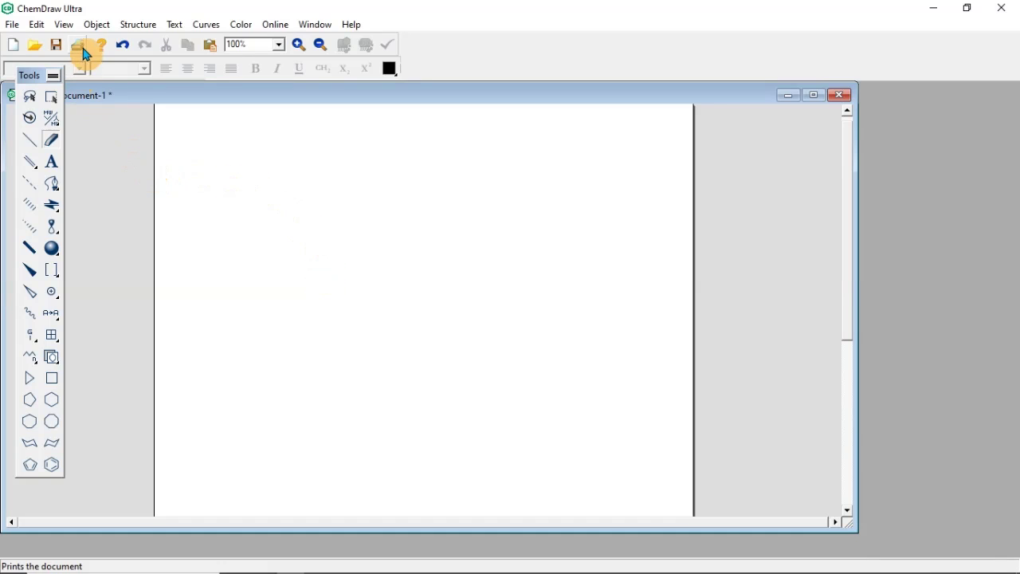
pyautogui.click(80, 46)
pyautogui.moveTo(855, 528); pyautogui.dragTo(994, 552)
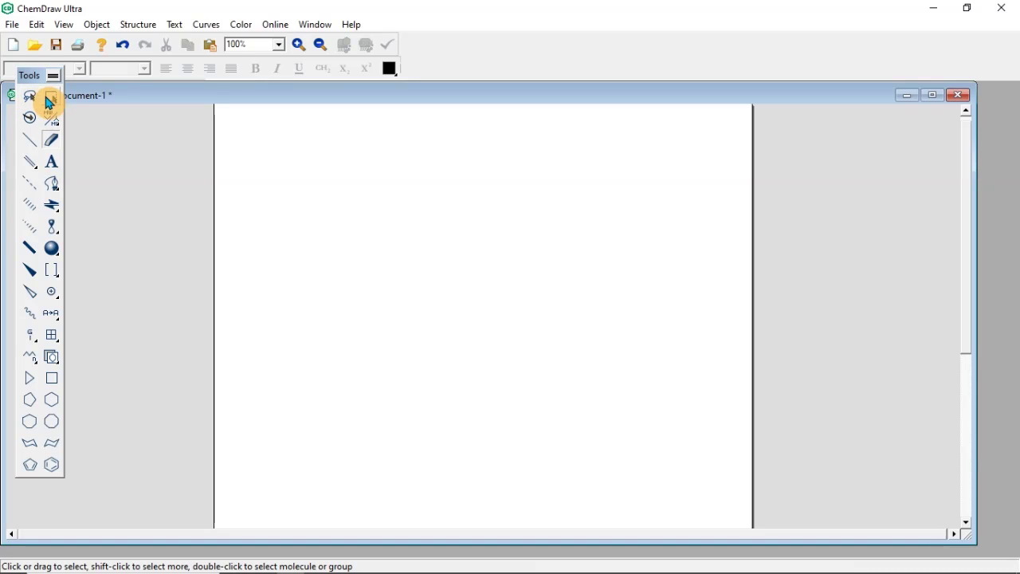
# Examine the Lasso, Structure Perspective, Solid Bond and Multiple Bonds tools
pyautogui.click(30, 99)
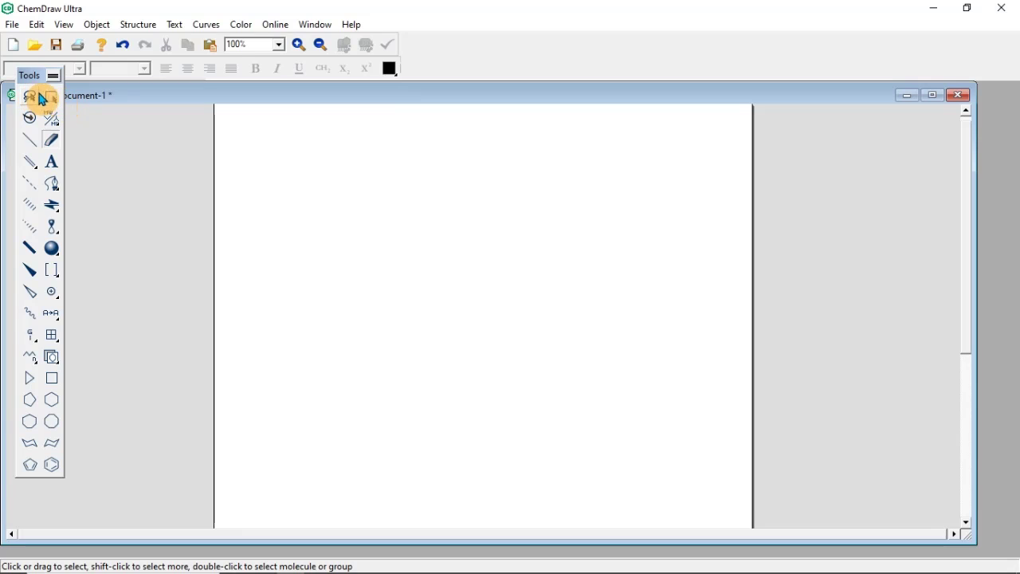
pyautogui.click(32, 118)
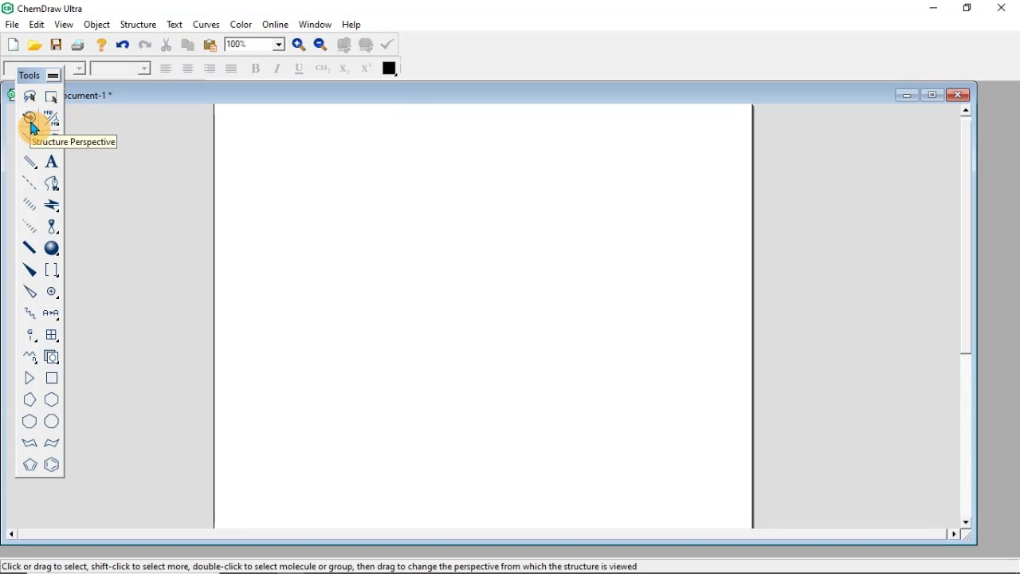
pyautogui.click(29, 141)
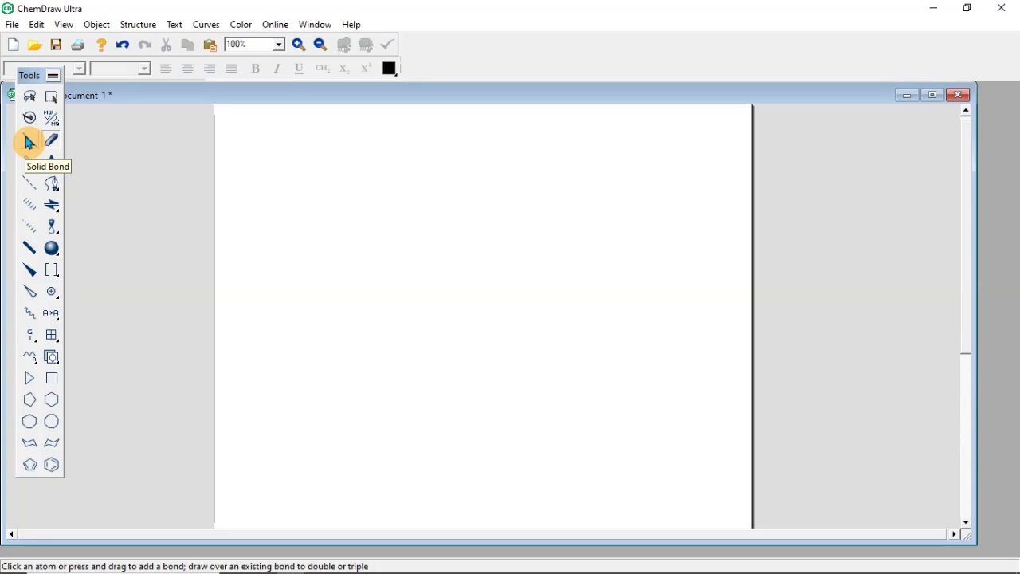
pyautogui.click(30, 163)
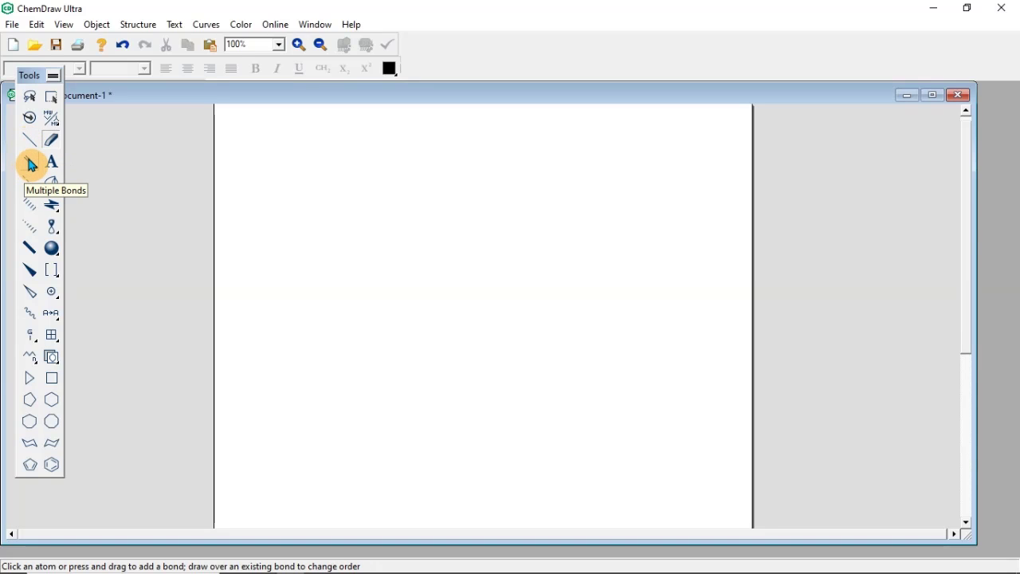
# Browse the Multiple Bonds variants and set the tool to Double Bond
pyautogui.click(32, 165)
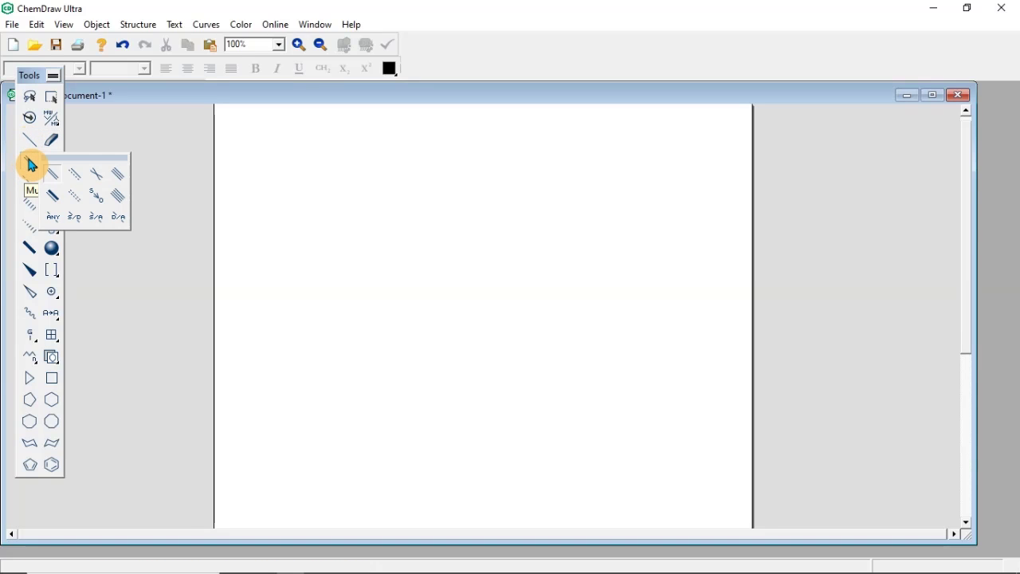
pyautogui.click(75, 188)
pyautogui.click(31, 165)
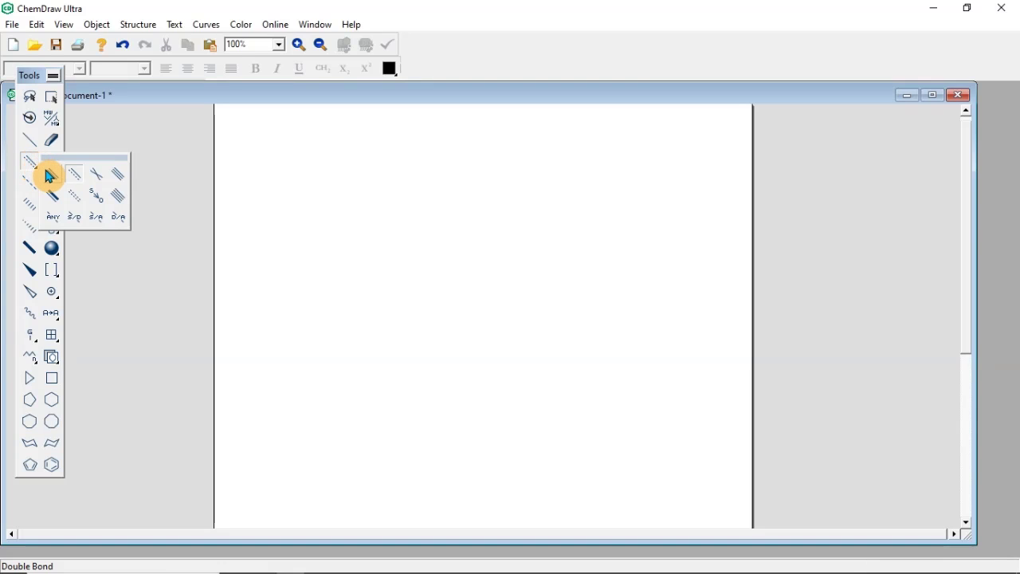
pyautogui.click(50, 176)
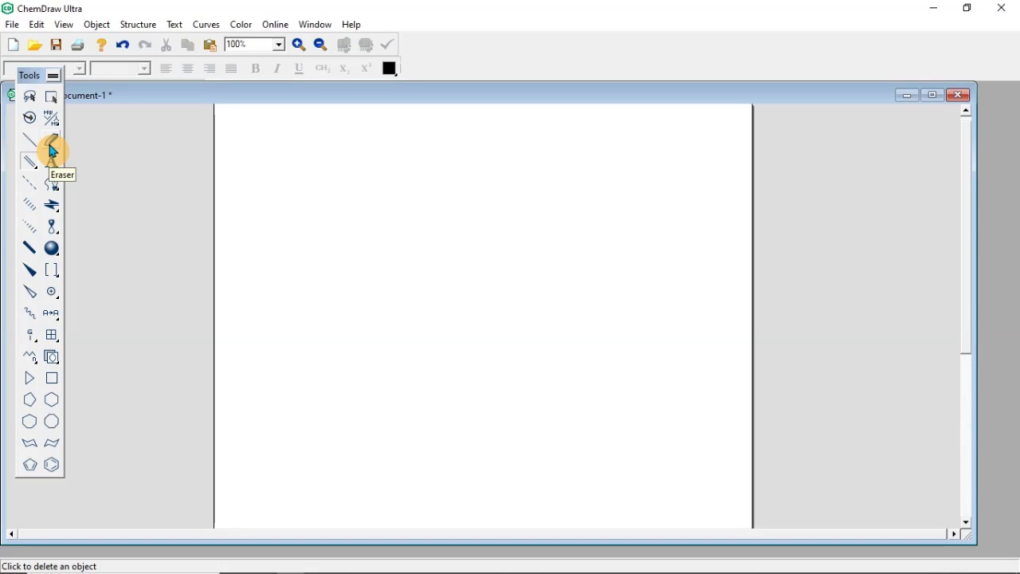
# Set the arrow tool to the large straight arrow with a solid head
pyautogui.click(54, 207)
pyautogui.moveTo(68, 239)
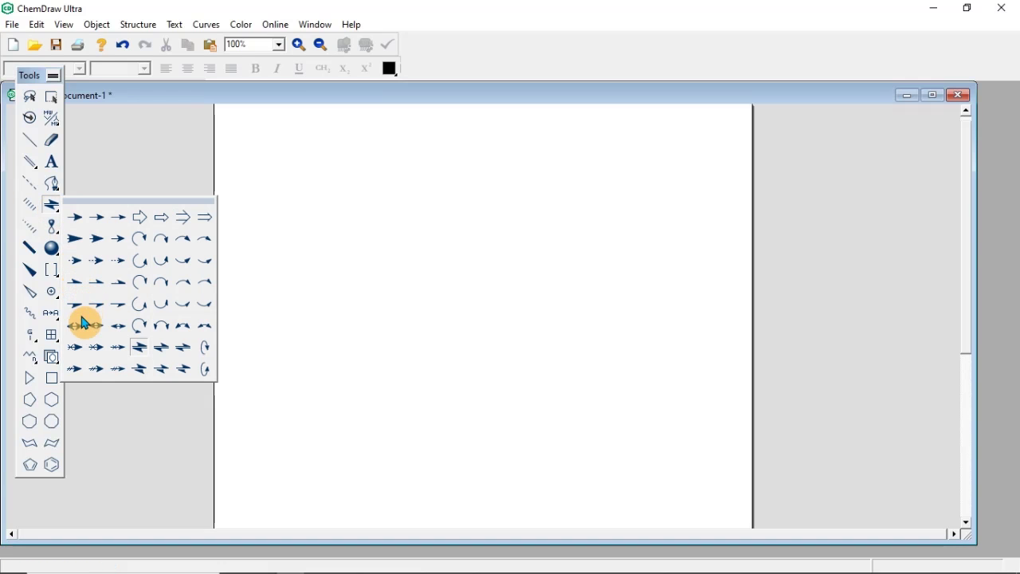
pyautogui.click(77, 219)
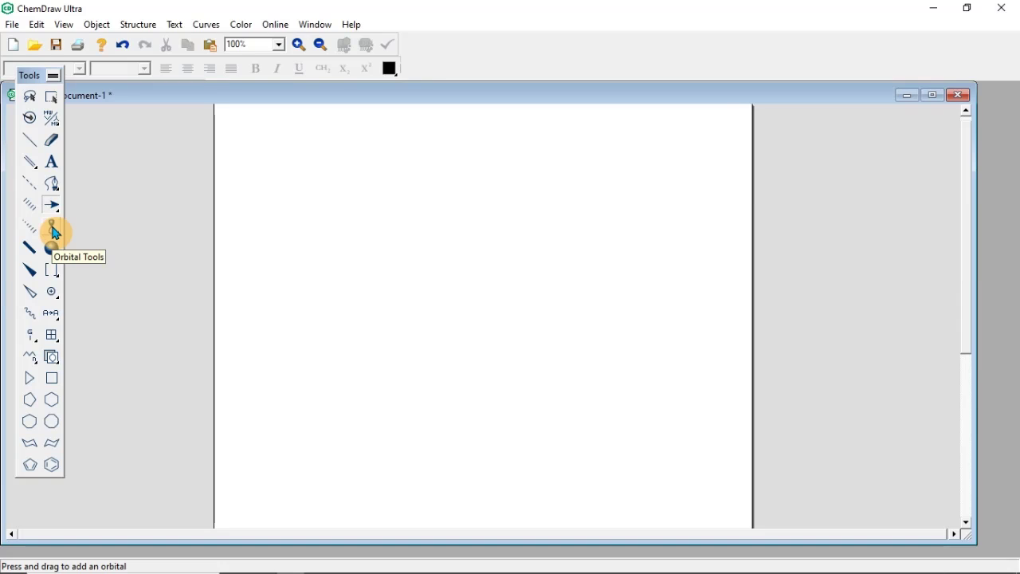
# Examine the available orbital shapes in Orbital Tools and choose the table tool
pyautogui.click(55, 234)
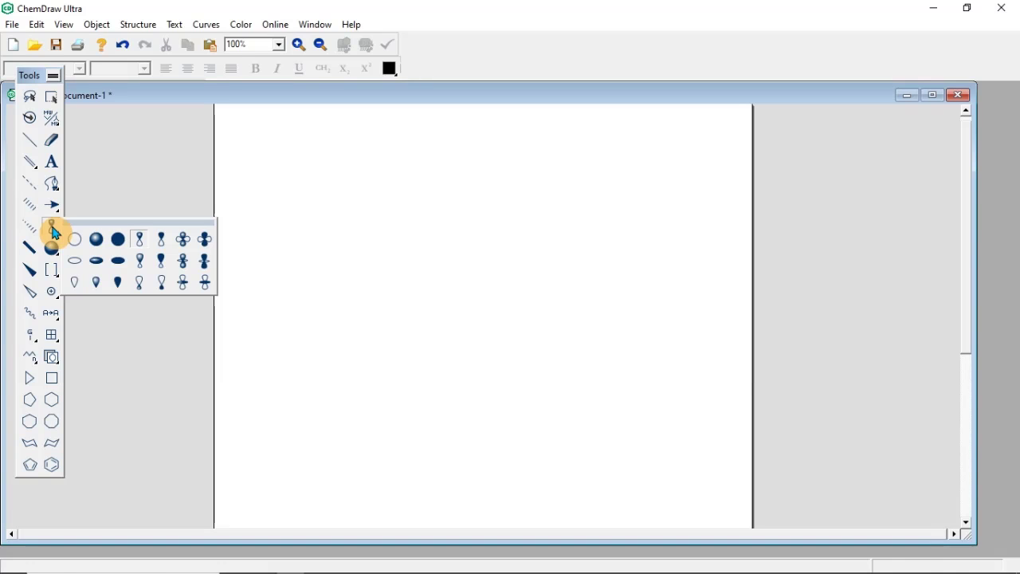
pyautogui.click(52, 337)
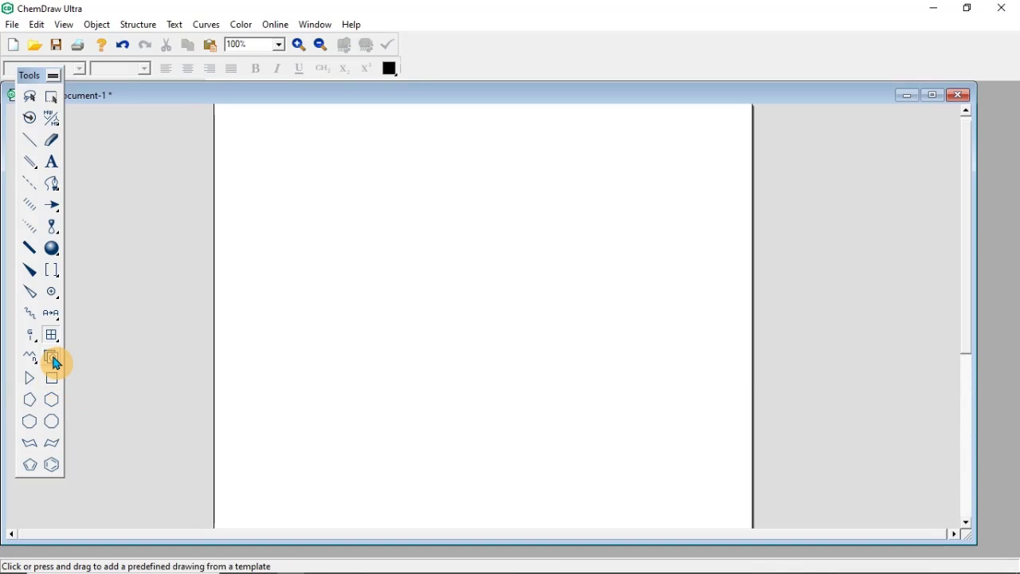
# Draw a zigzag chain of seven connected single bonds near the top of the page with the Solid Bond tool
pyautogui.click(32, 141)
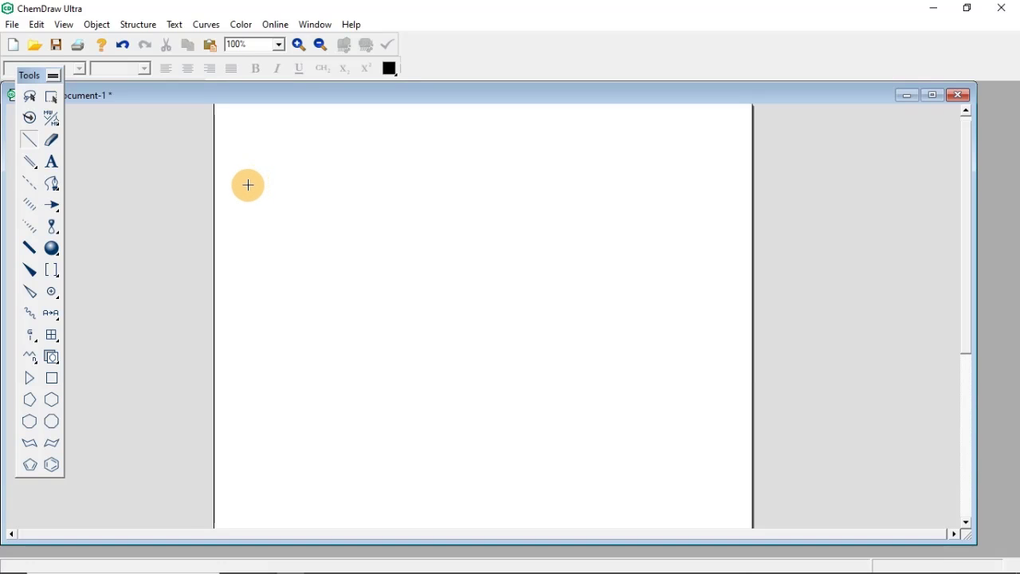
pyautogui.moveTo(250, 184); pyautogui.dragTo(299, 198)
pyautogui.moveTo(300, 197)
pyautogui.mouseDown()
pyautogui.moveTo(315, 172)
pyautogui.moveTo(337, 191)
pyautogui.moveTo(356, 172)
pyautogui.moveTo(374, 191)
pyautogui.moveTo(402, 173)
pyautogui.mouseUp()
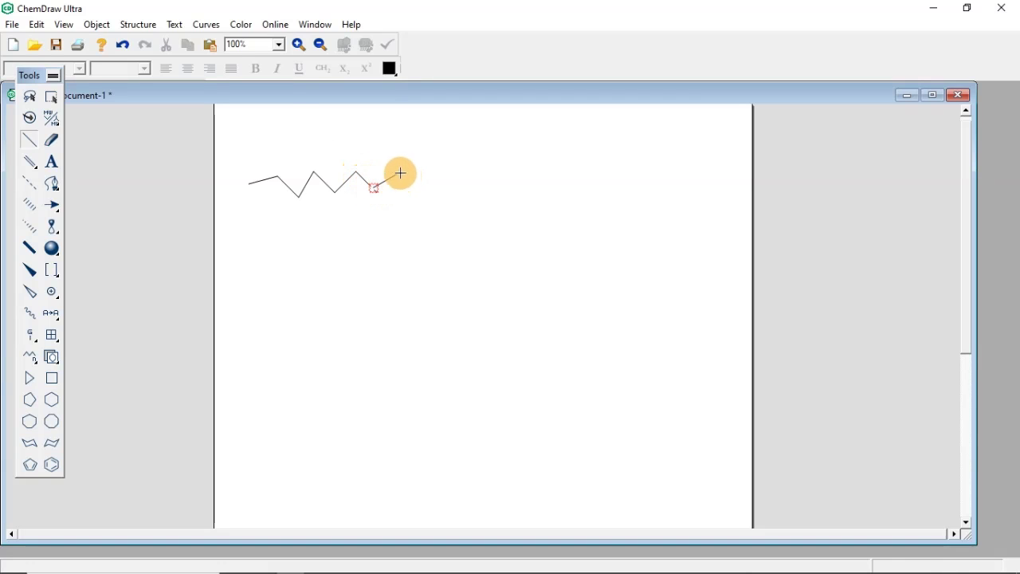
# Undo the last bond added to the zigzag chain and erase the bond at its right end
pyautogui.click(123, 48)
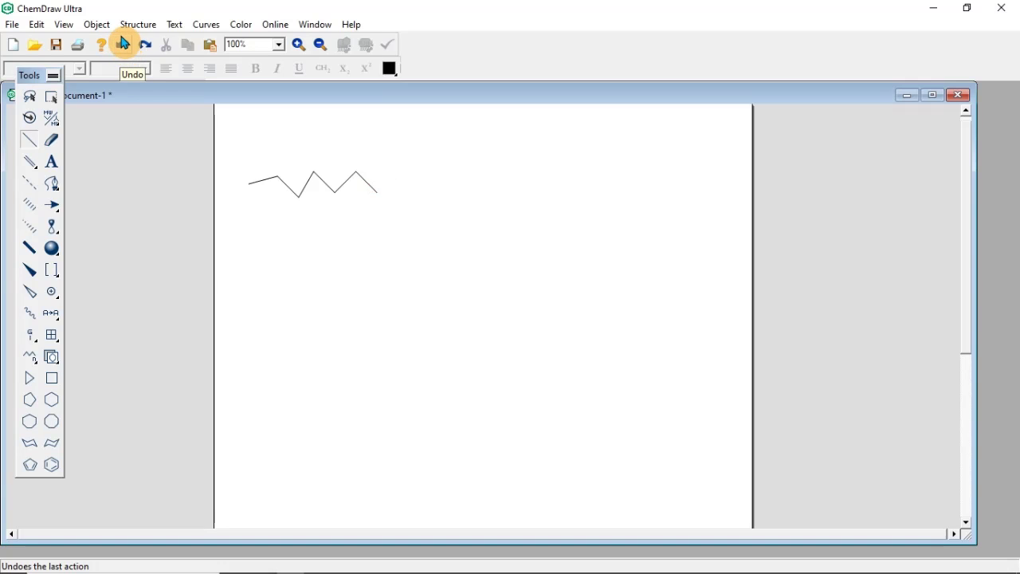
pyautogui.click(52, 144)
pyautogui.click(367, 181)
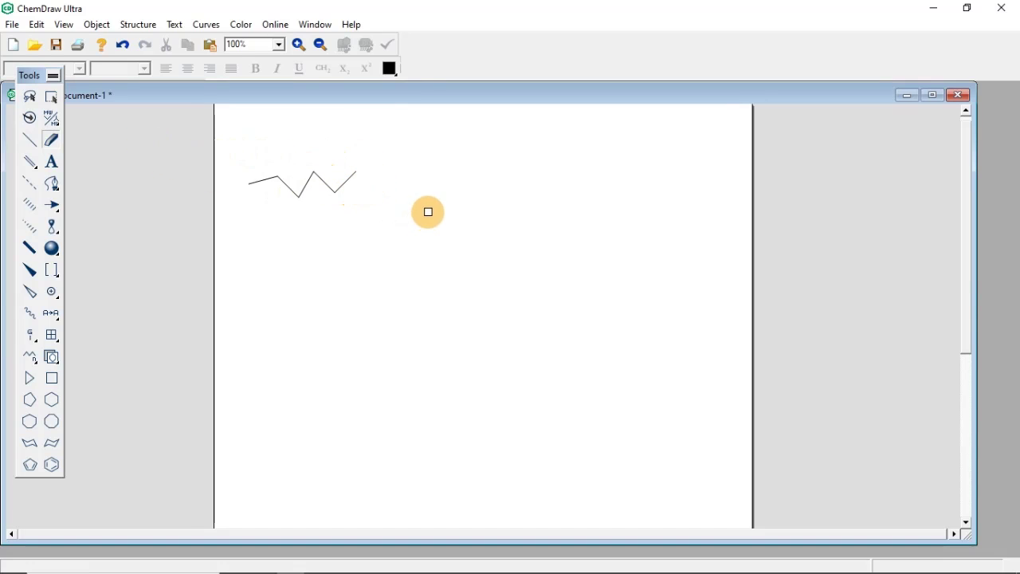
pyautogui.click(51, 143)
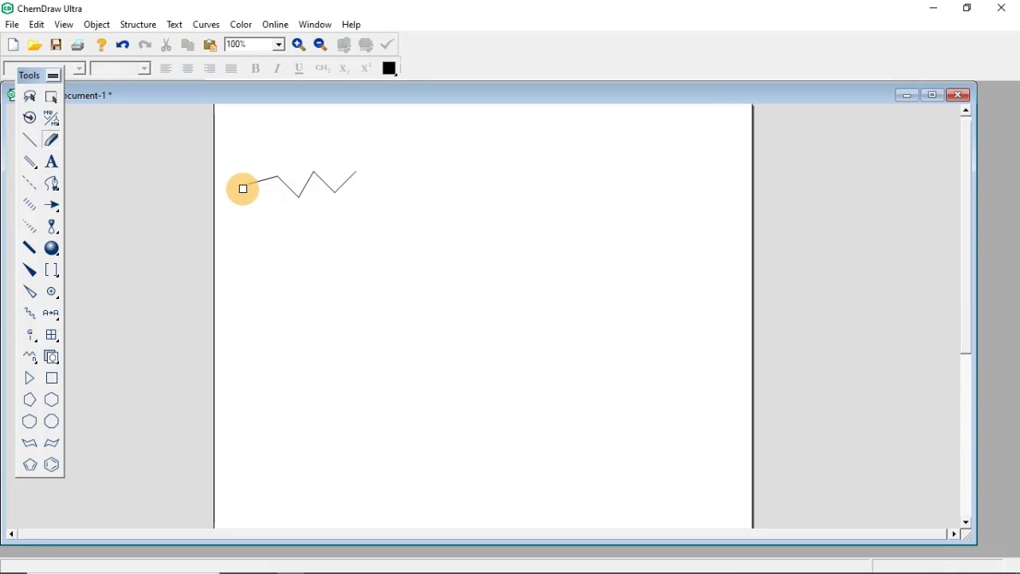
# Erase the remaining five bonds of the zigzag chain one by one so the page is empty
pyautogui.click(52, 100)
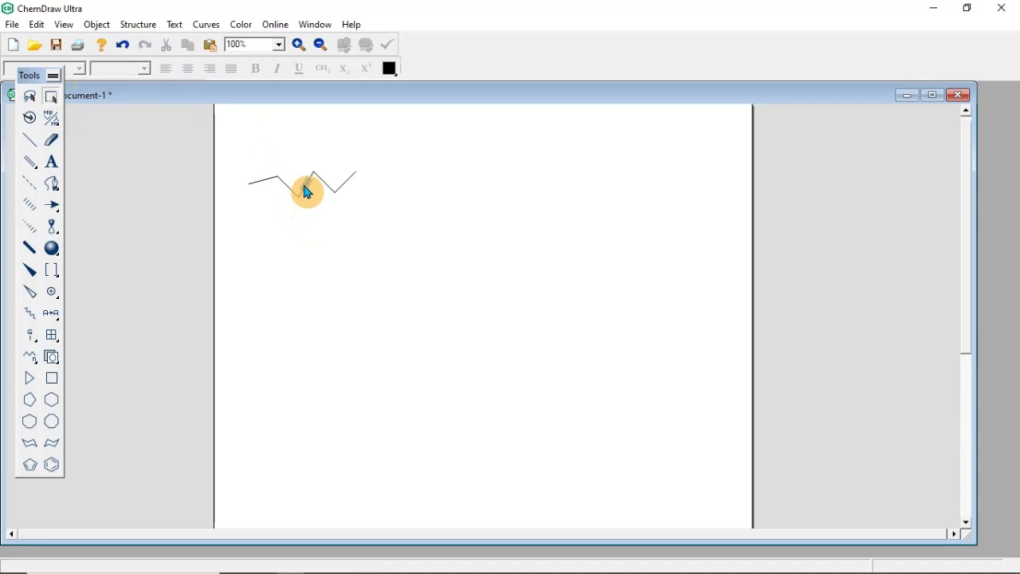
pyautogui.click(35, 143)
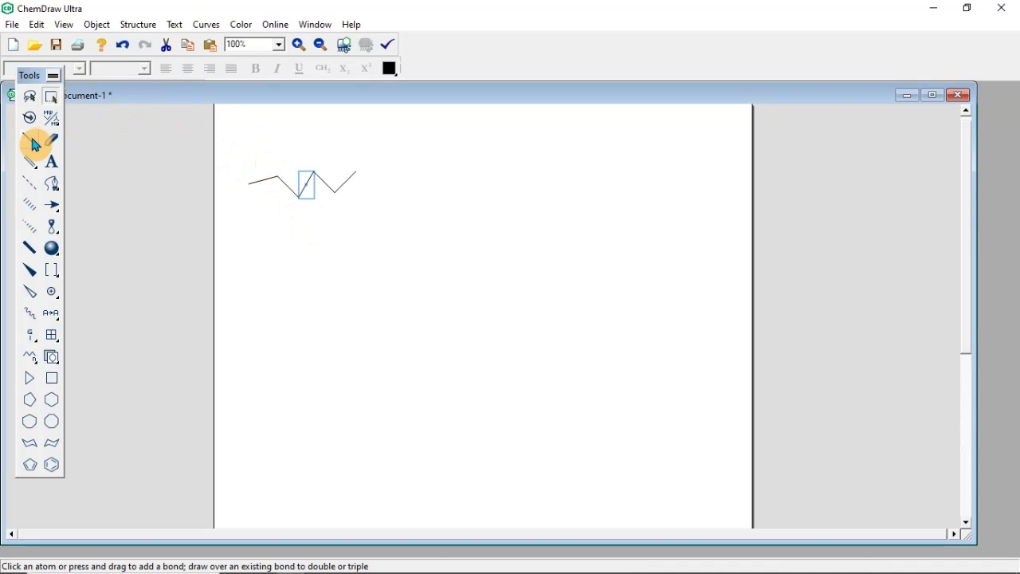
pyautogui.click(53, 146)
pyautogui.click(293, 189)
pyautogui.click(258, 178)
pyautogui.click(306, 183)
pyautogui.click(322, 181)
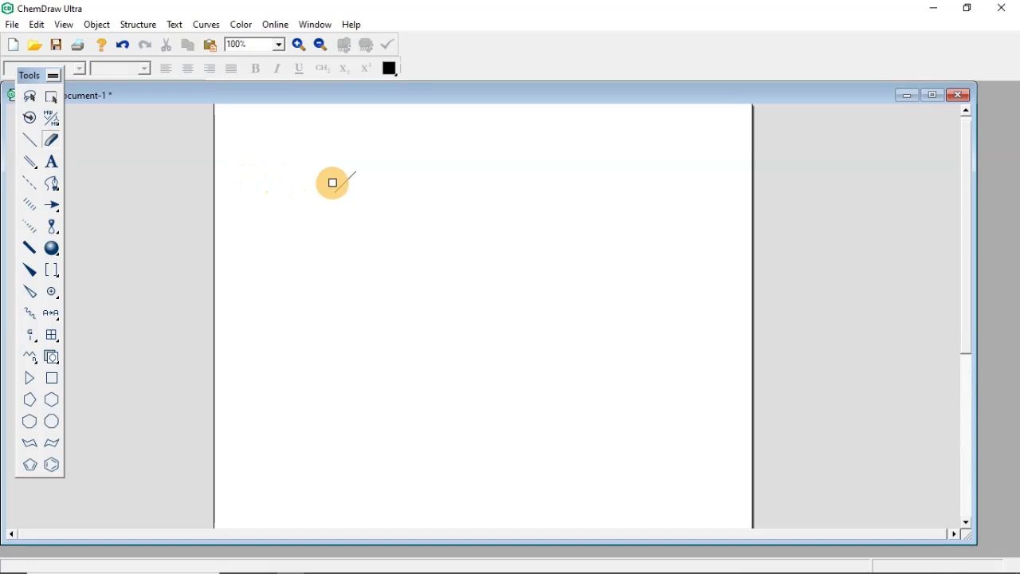
pyautogui.click(348, 178)
# Draw a new zigzag chain of five connected single bonds near the page's upper left with the Solid Bond tool
pyautogui.click(35, 141)
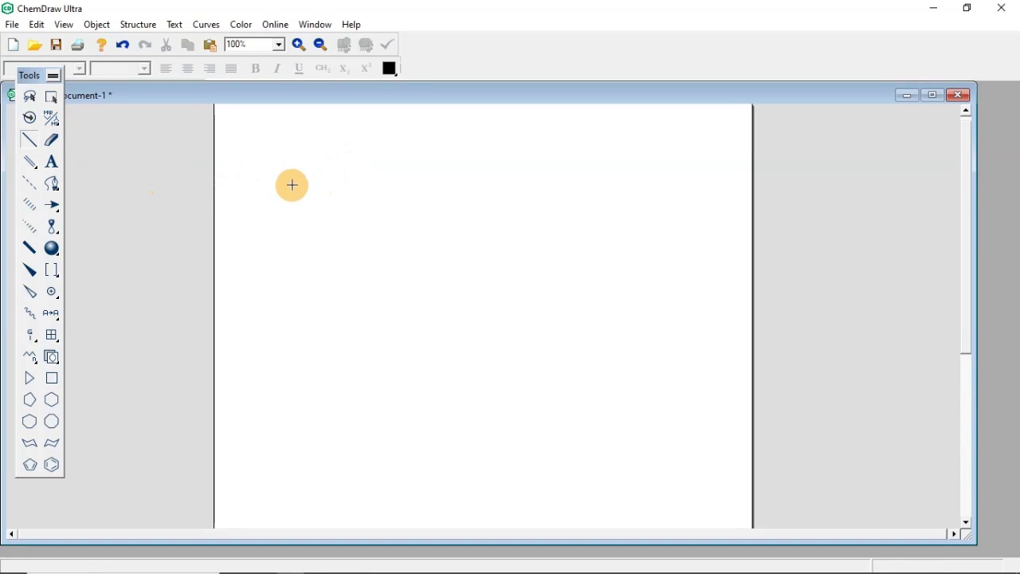
pyautogui.moveTo(245, 195); pyautogui.dragTo(268, 199)
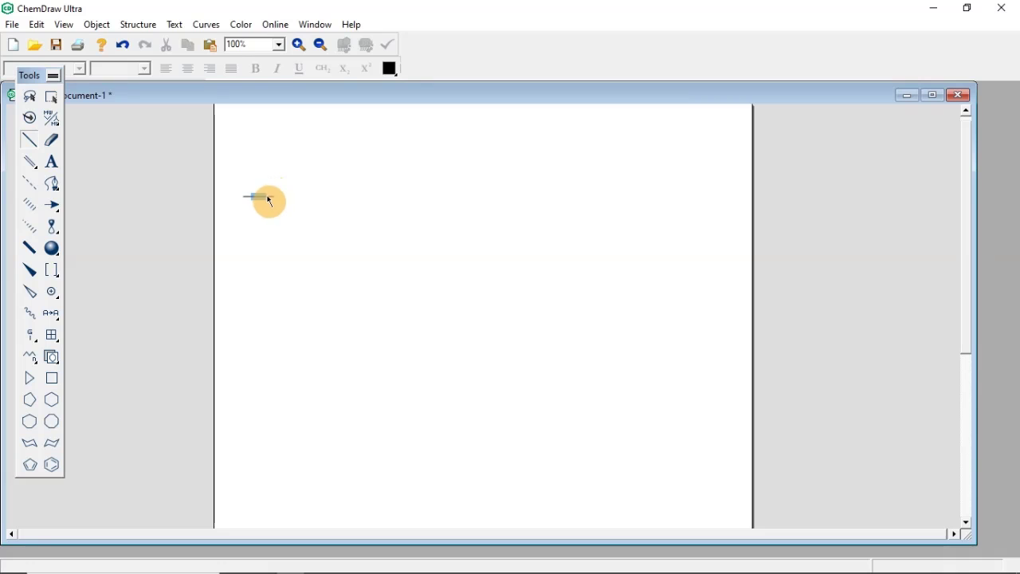
pyautogui.click(126, 53)
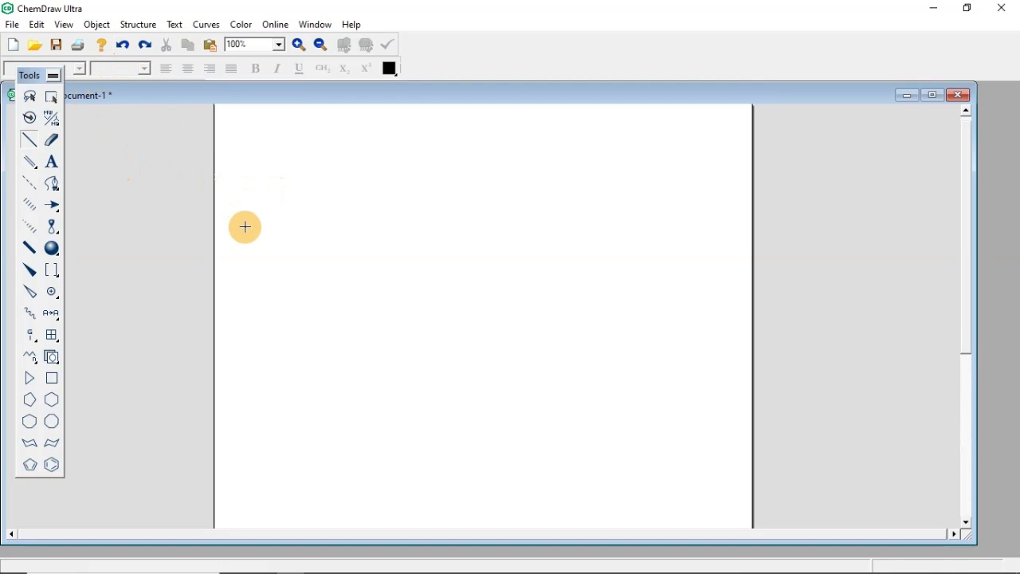
pyautogui.moveTo(243, 209); pyautogui.dragTo(284, 220)
pyautogui.moveTo(284, 220); pyautogui.dragTo(304, 198)
pyautogui.moveTo(303, 197); pyautogui.dragTo(326, 220)
pyautogui.moveTo(326, 219); pyautogui.dragTo(347, 199)
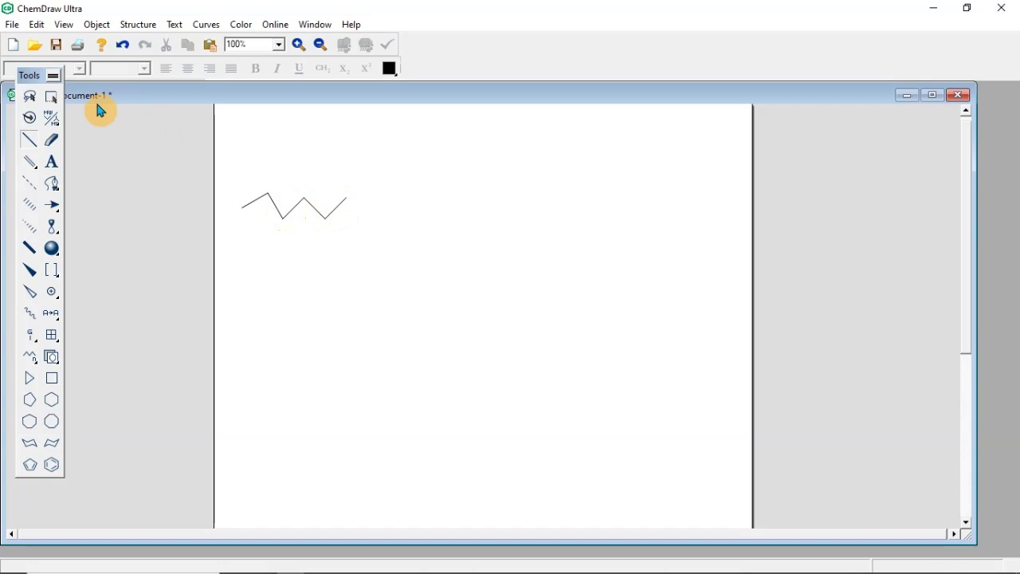
# Select the whole five-bond chain and apply Clean Up Structure to it
pyautogui.click(52, 99)
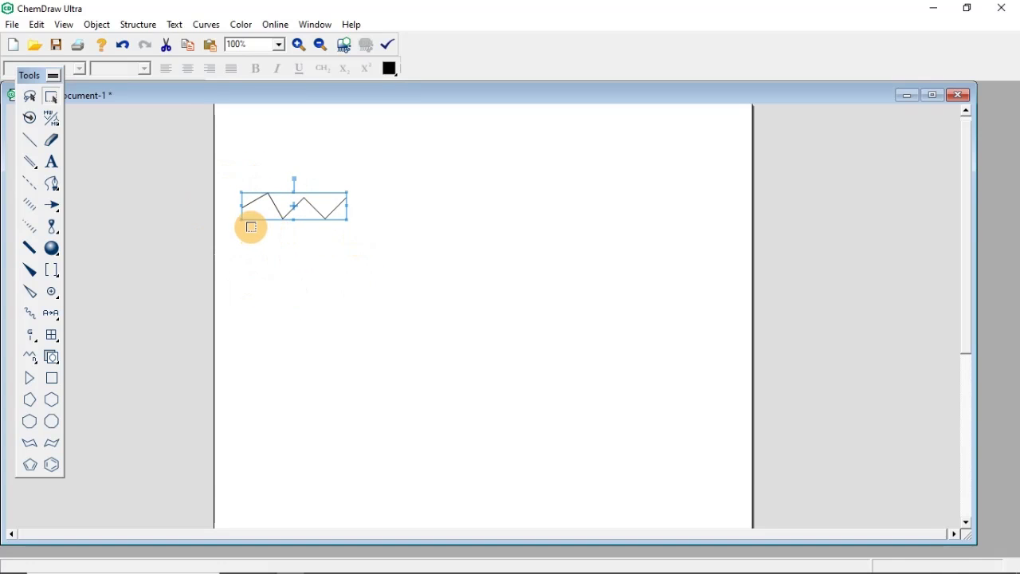
pyautogui.click(139, 25)
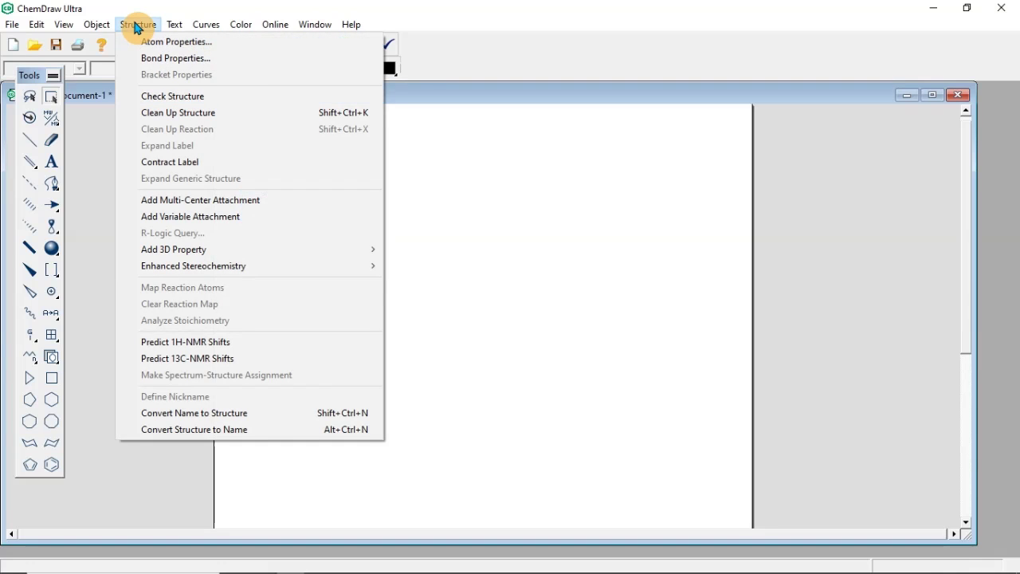
pyautogui.click(172, 116)
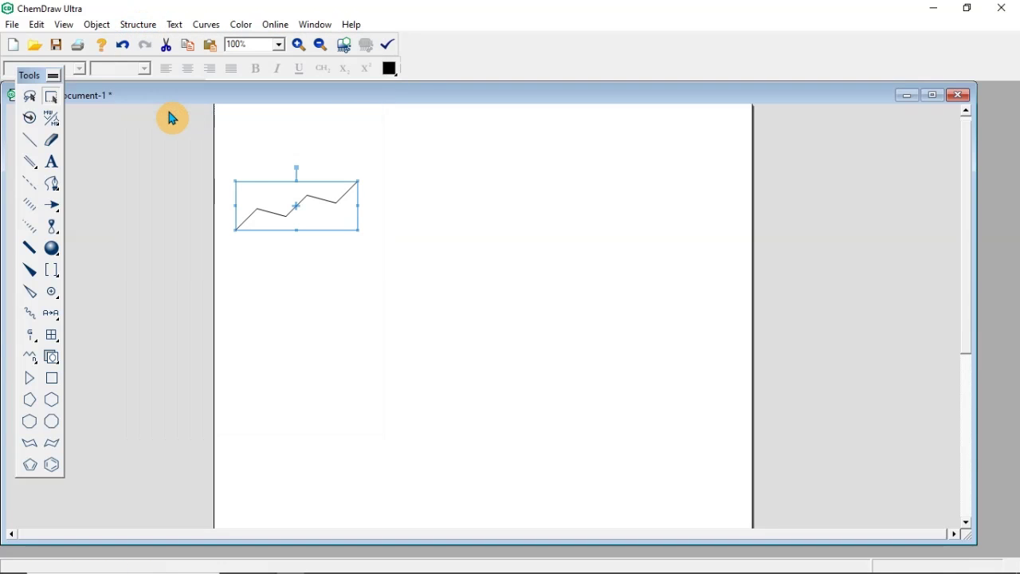
pyautogui.click(318, 298)
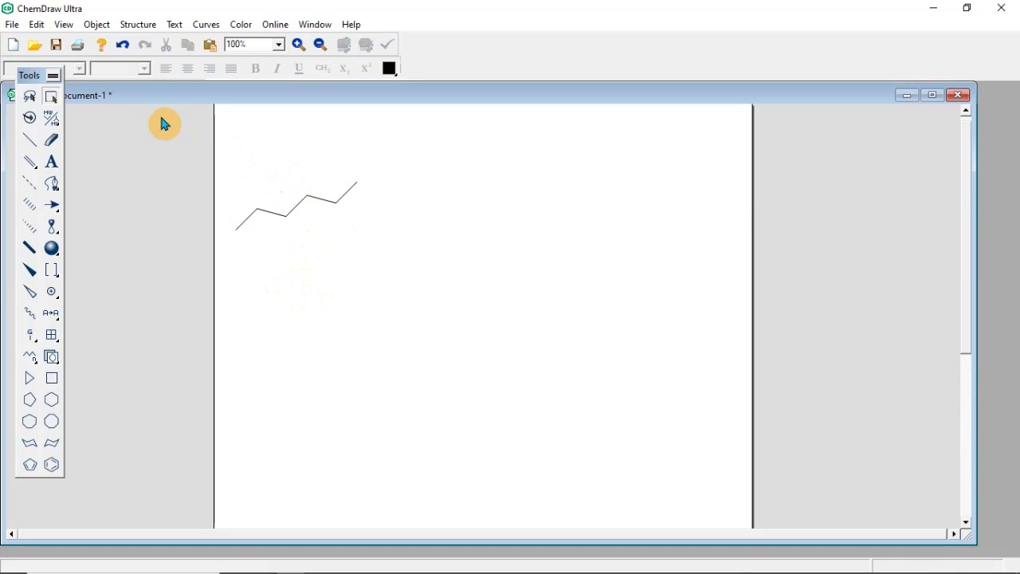
pyautogui.doubleClick(52, 99)
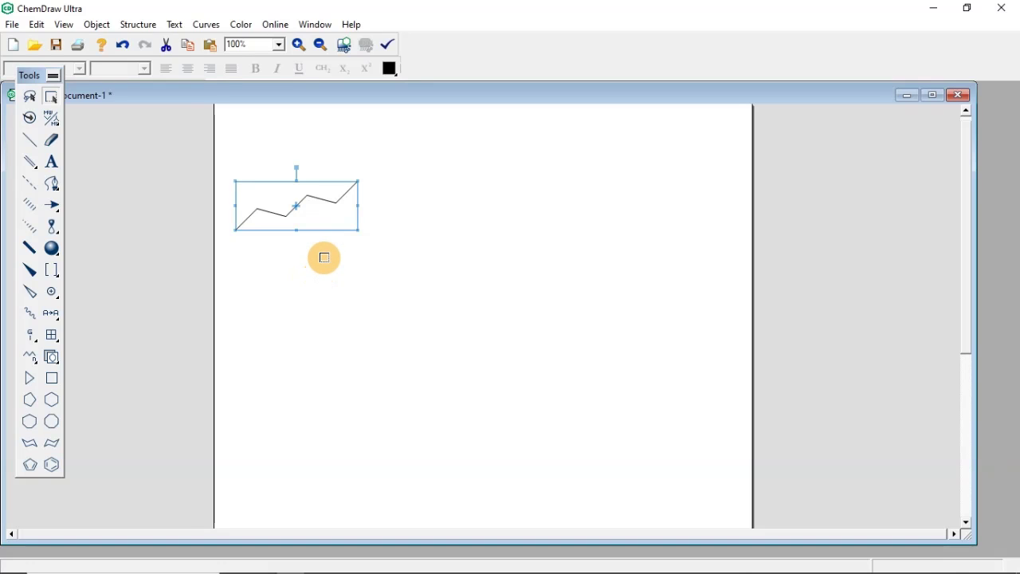
pyautogui.click(234, 116)
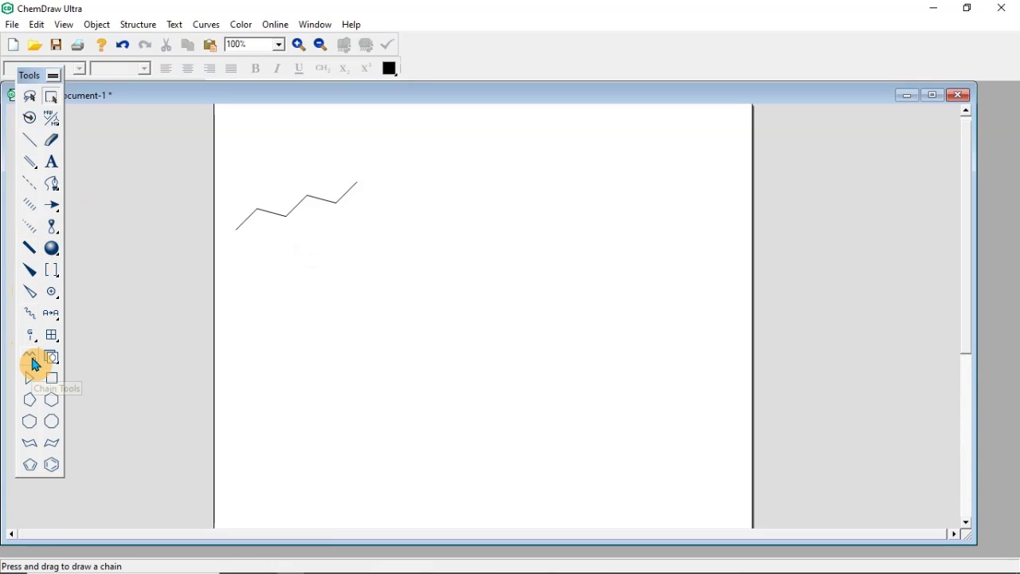
pyautogui.moveTo(36, 364); pyautogui.dragTo(53, 371)
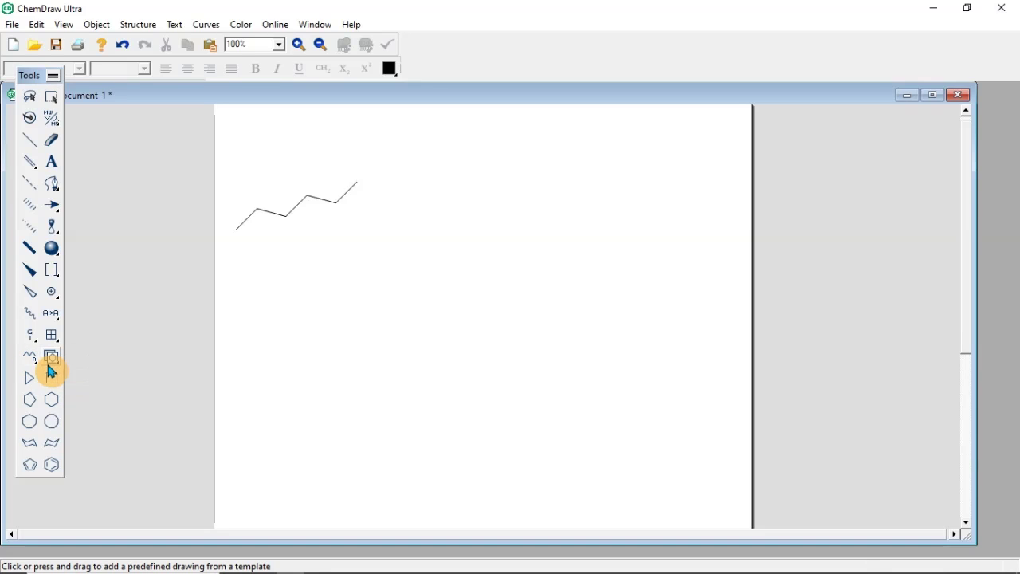
pyautogui.click(255, 287)
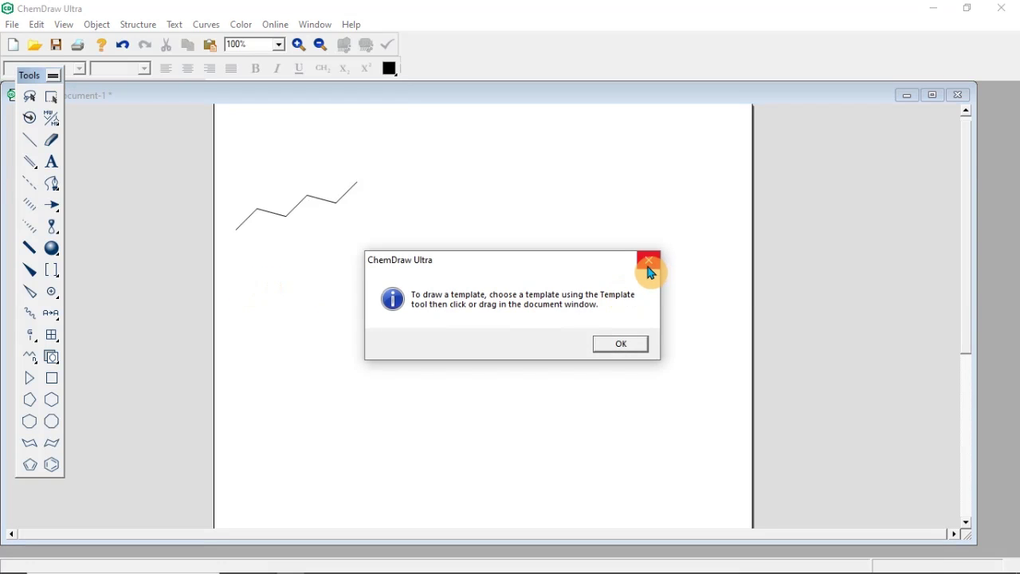
pyautogui.click(649, 266)
pyautogui.click(286, 299)
pyautogui.click(649, 262)
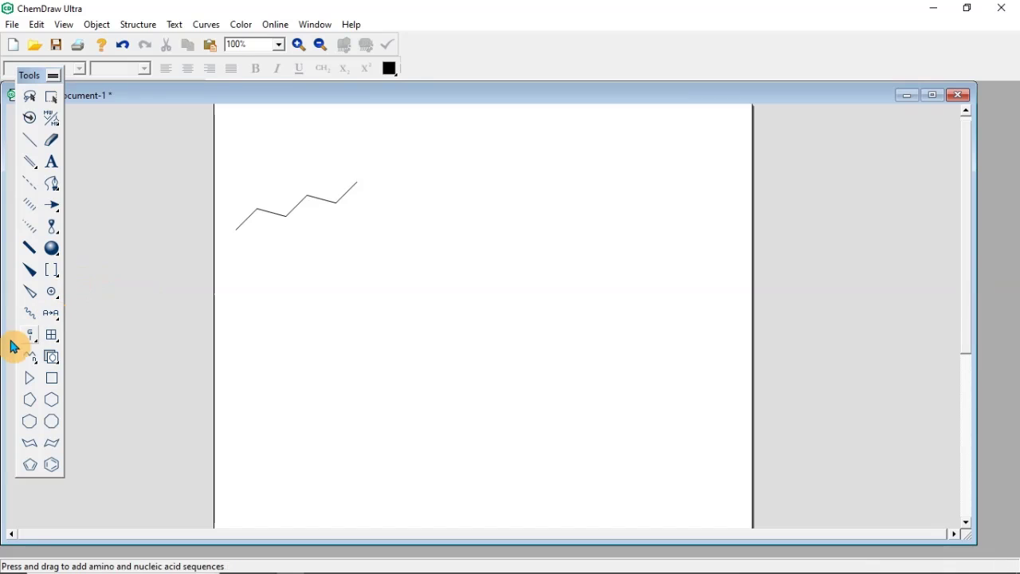
# Draw a 14-carbon chain below the short chain and add a double-bonded O to its third carbon from the left
pyautogui.click(29, 356)
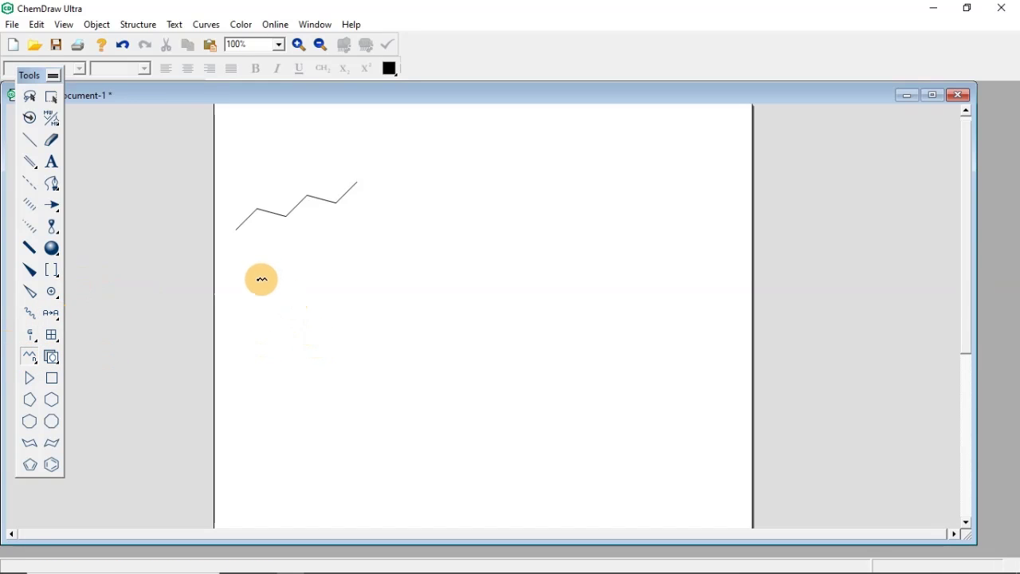
pyautogui.moveTo(250, 296); pyautogui.dragTo(597, 321)
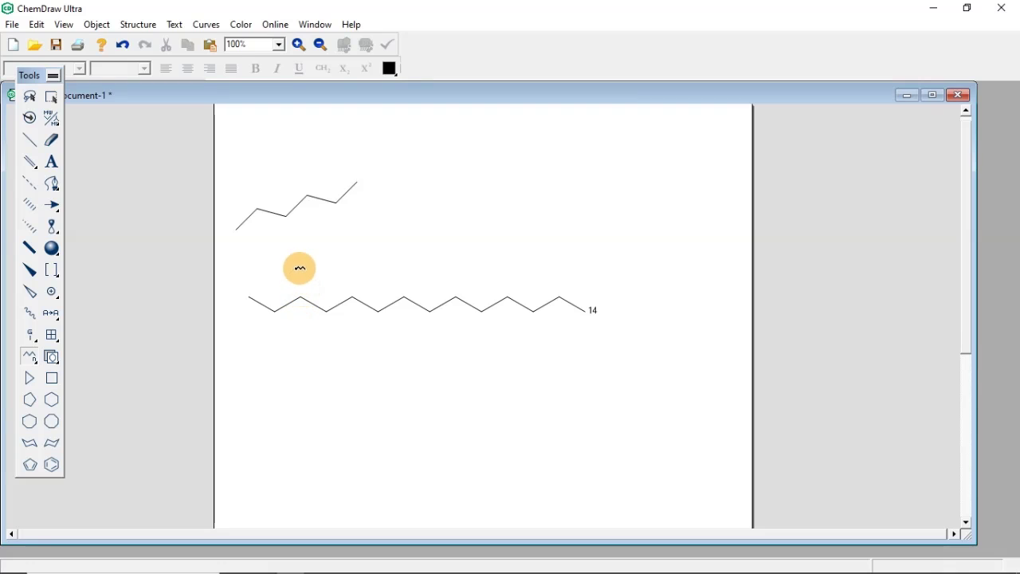
pyautogui.click(32, 163)
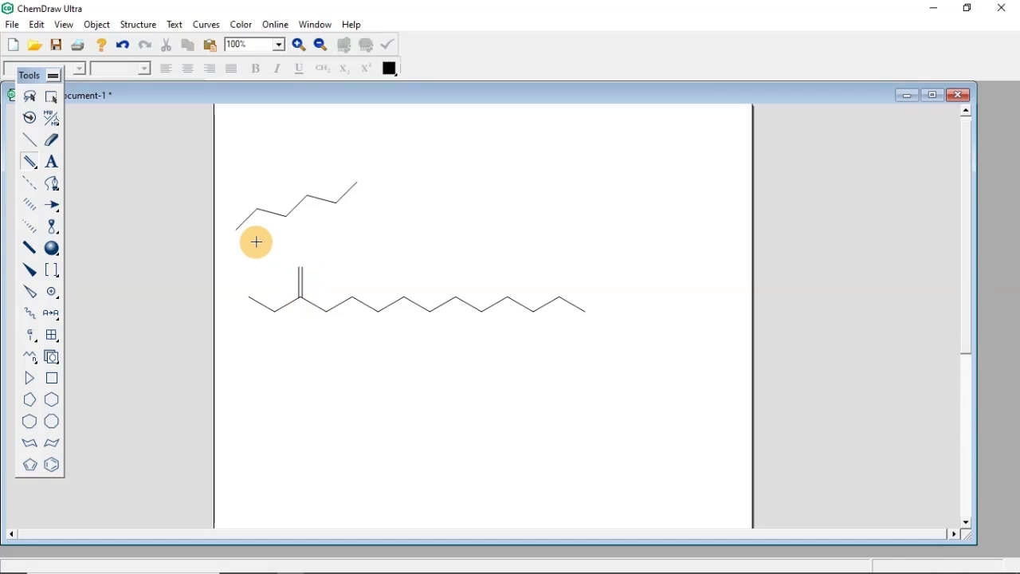
pyautogui.click(53, 165)
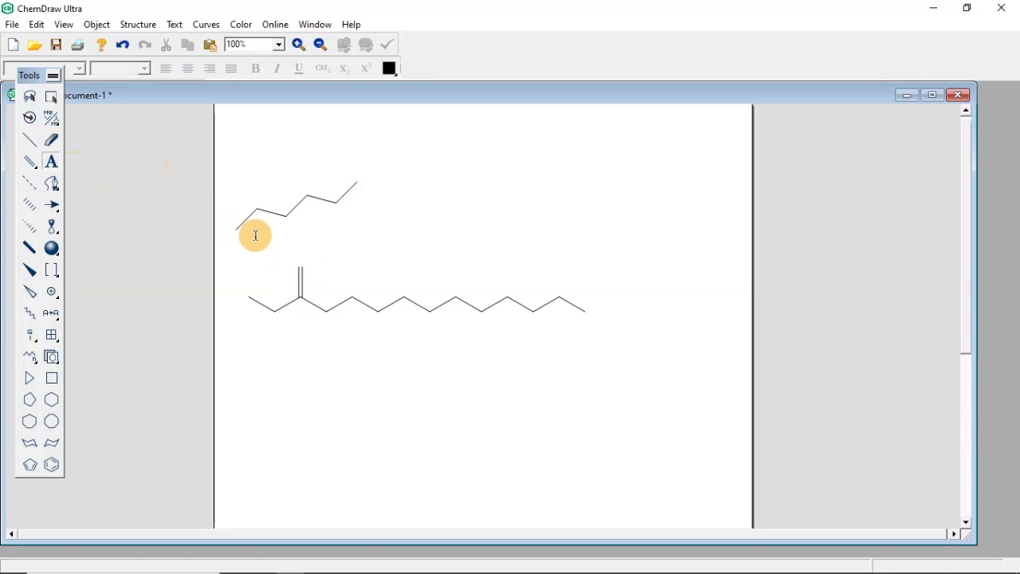
pyautogui.click(300, 264)
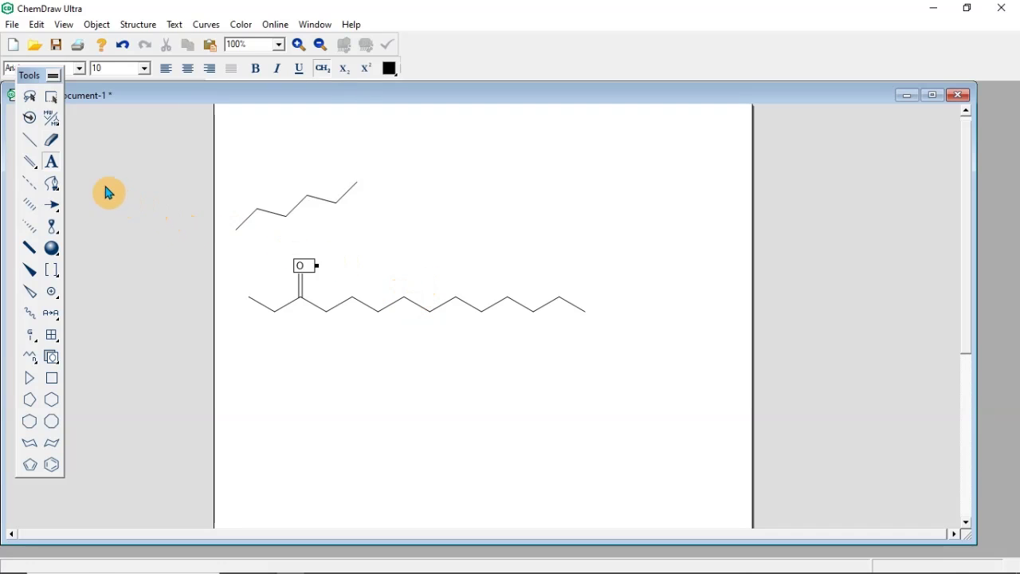
# Attach an OH group by a single bond to the long chain's seventh carbon and replace the eleventh carbon with O
pyautogui.click(29, 142)
pyautogui.click(402, 295)
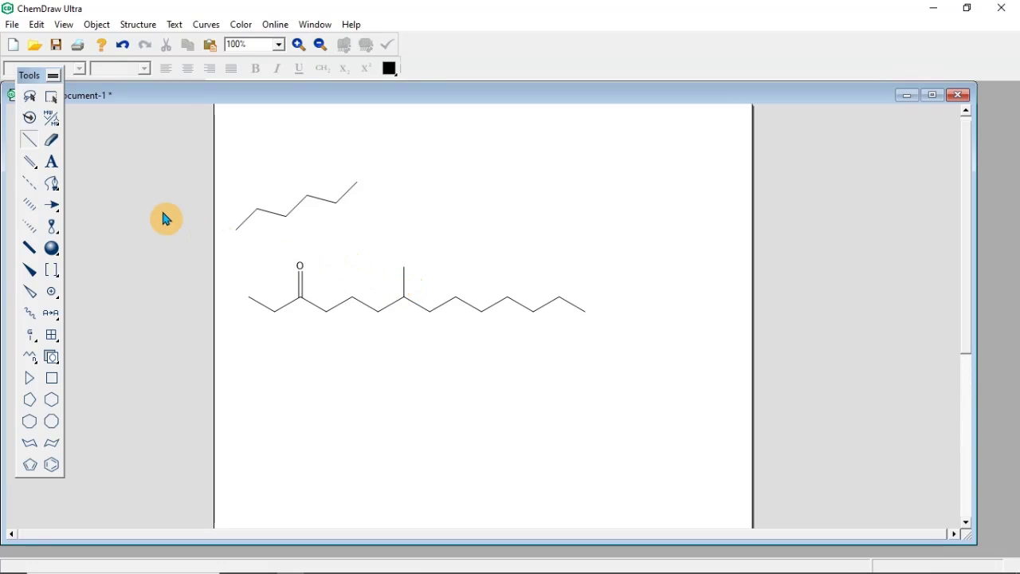
pyautogui.click(53, 164)
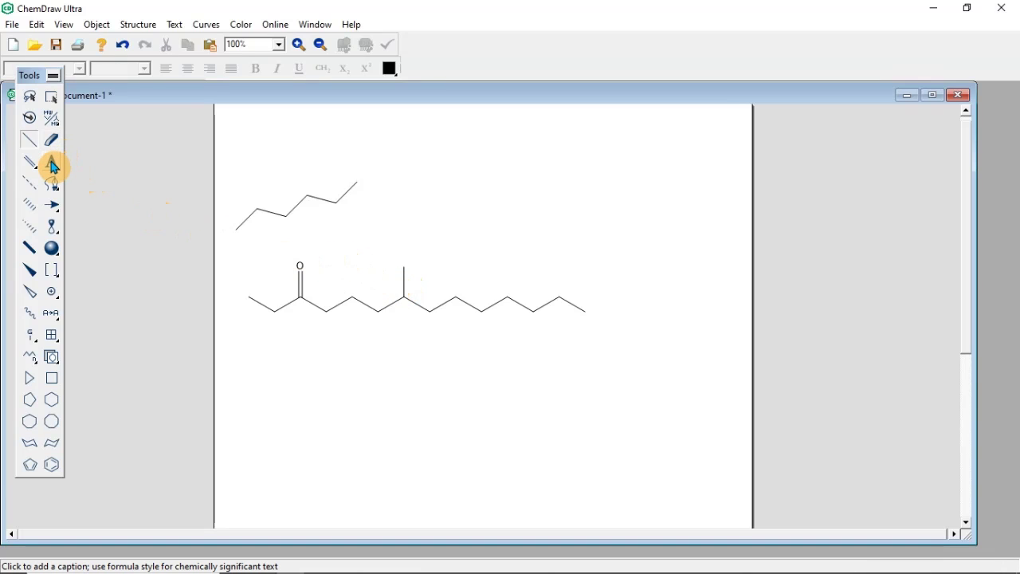
pyautogui.click(412, 259)
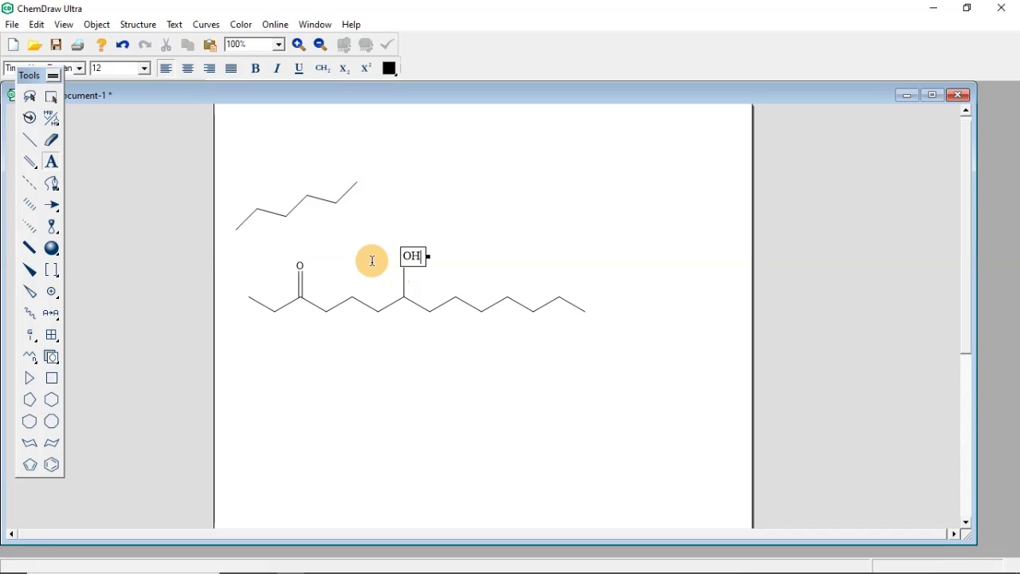
pyautogui.click(506, 295)
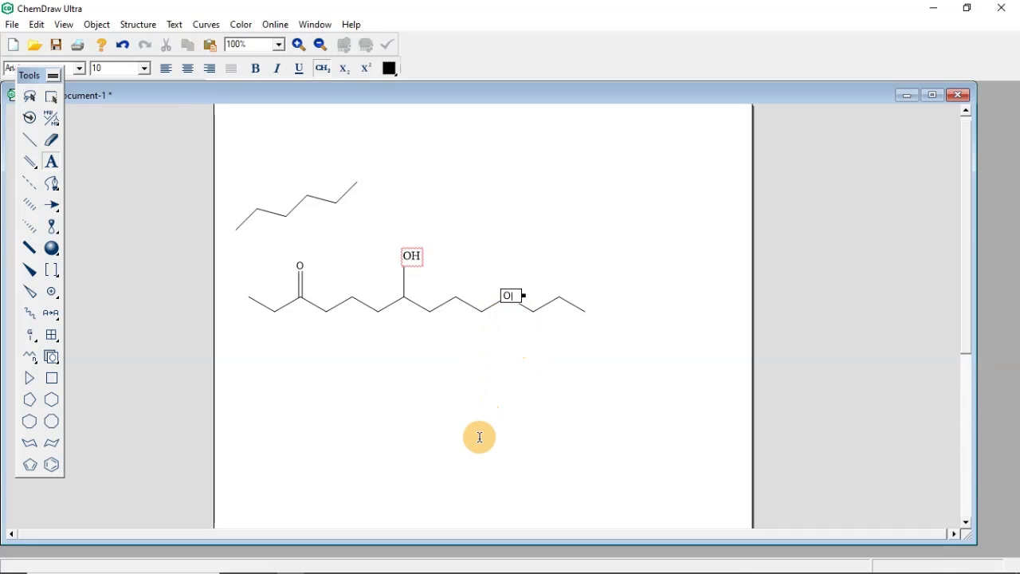
pyautogui.click(476, 237)
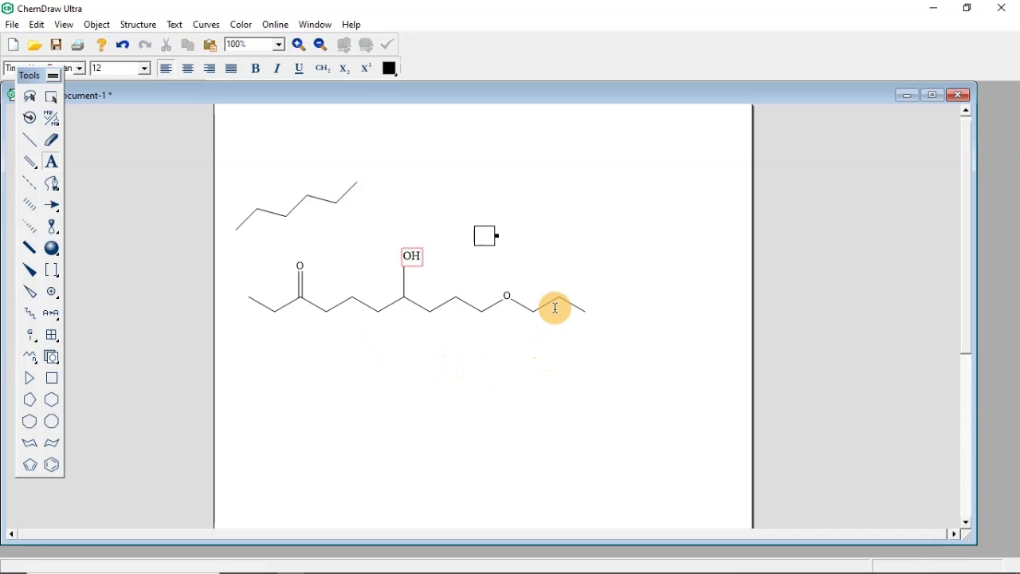
# Add a single bond to the long chain's second-to-last carbon and label its end Cl
pyautogui.click(30, 141)
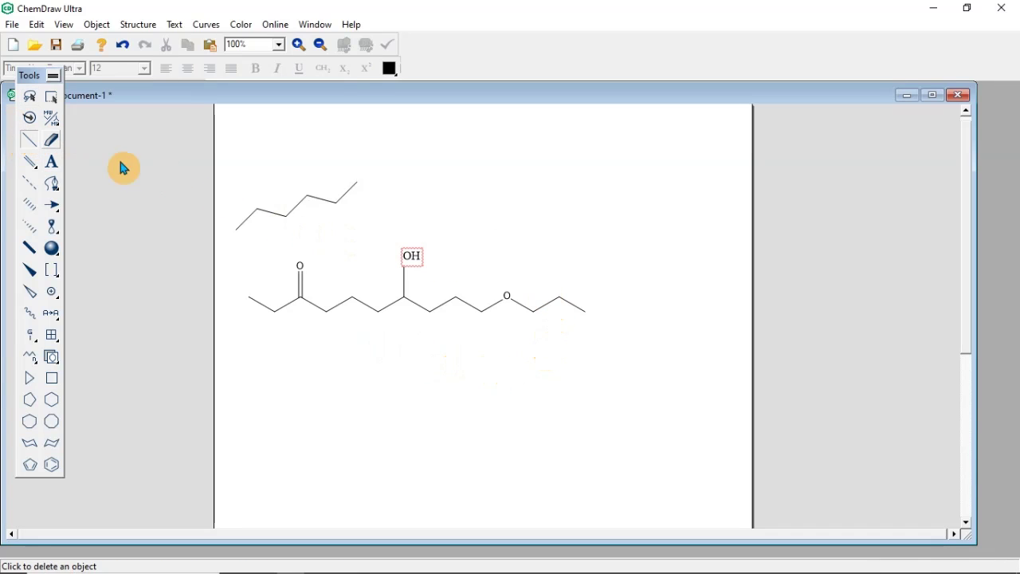
pyautogui.click(561, 293)
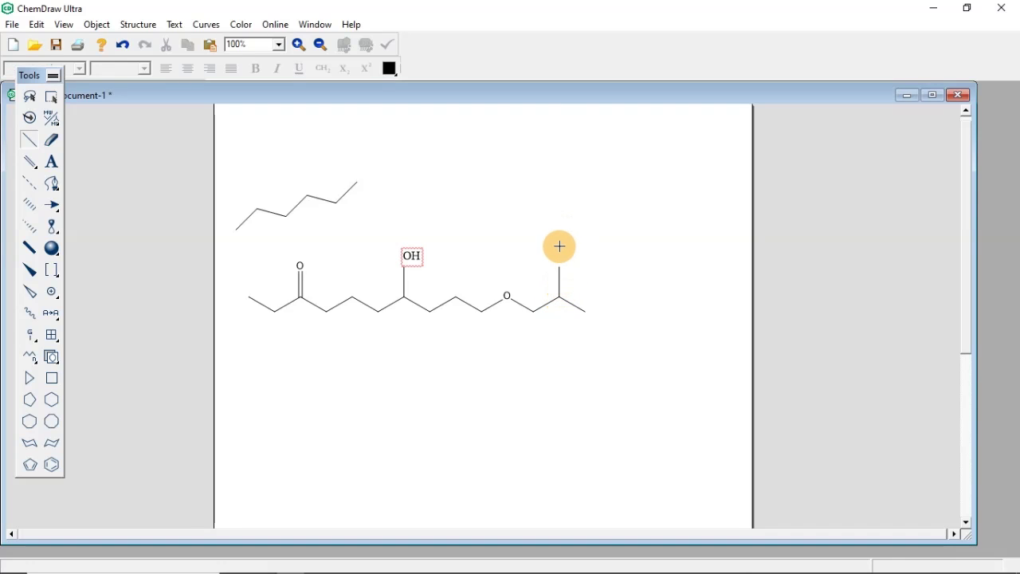
pyautogui.click(52, 162)
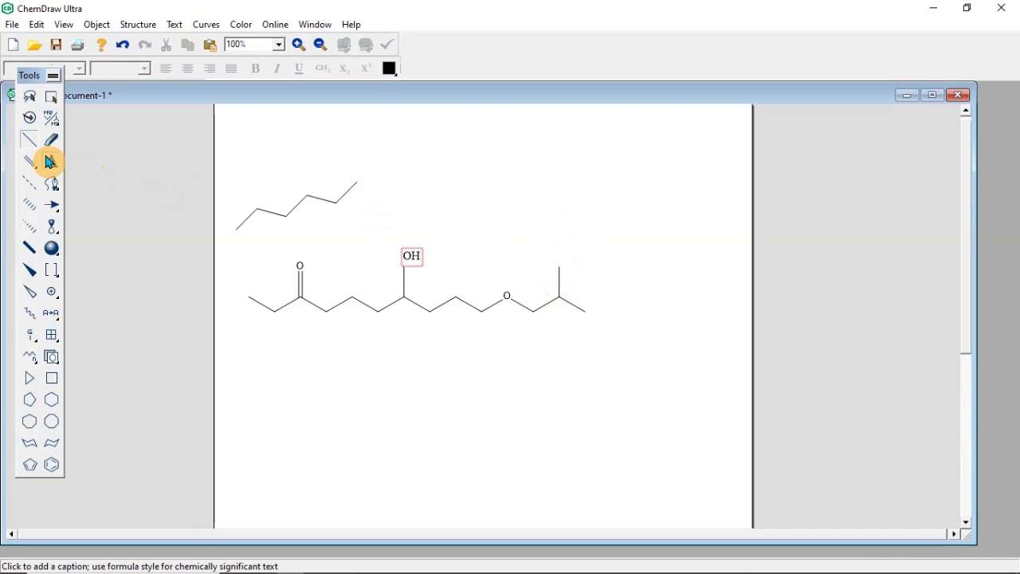
pyautogui.click(560, 262)
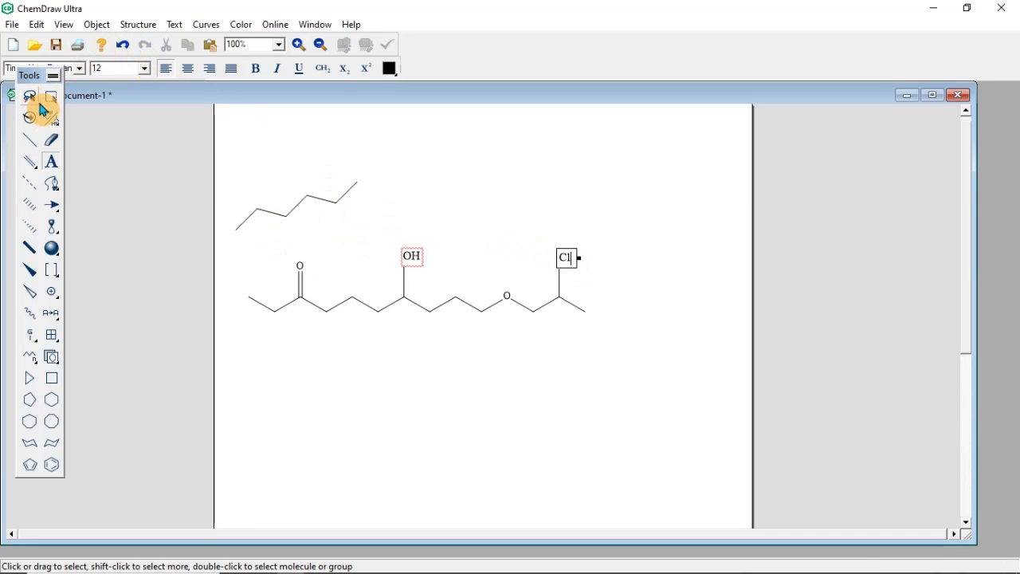
# Erase both the short chain and the substituted long chain from the page
pyautogui.click(52, 146)
pyautogui.moveTo(319, 298)
pyautogui.mouseDown()
pyautogui.moveTo(367, 307)
pyautogui.moveTo(398, 293)
pyautogui.moveTo(416, 256)
pyautogui.moveTo(398, 298)
pyautogui.moveTo(526, 299)
pyautogui.moveTo(545, 291)
pyautogui.moveTo(563, 256)
pyautogui.moveTo(551, 284)
pyautogui.moveTo(566, 310)
pyautogui.moveTo(582, 307)
pyautogui.moveTo(465, 307)
pyautogui.moveTo(451, 291)
pyautogui.moveTo(336, 251)
pyautogui.moveTo(287, 261)
pyautogui.moveTo(323, 324)
pyautogui.moveTo(255, 309)
pyautogui.moveTo(246, 221)
pyautogui.moveTo(216, 237)
pyautogui.moveTo(299, 203)
pyautogui.moveTo(265, 204)
pyautogui.moveTo(319, 206)
pyautogui.moveTo(305, 190)
pyautogui.moveTo(361, 185)
pyautogui.mouseUp()
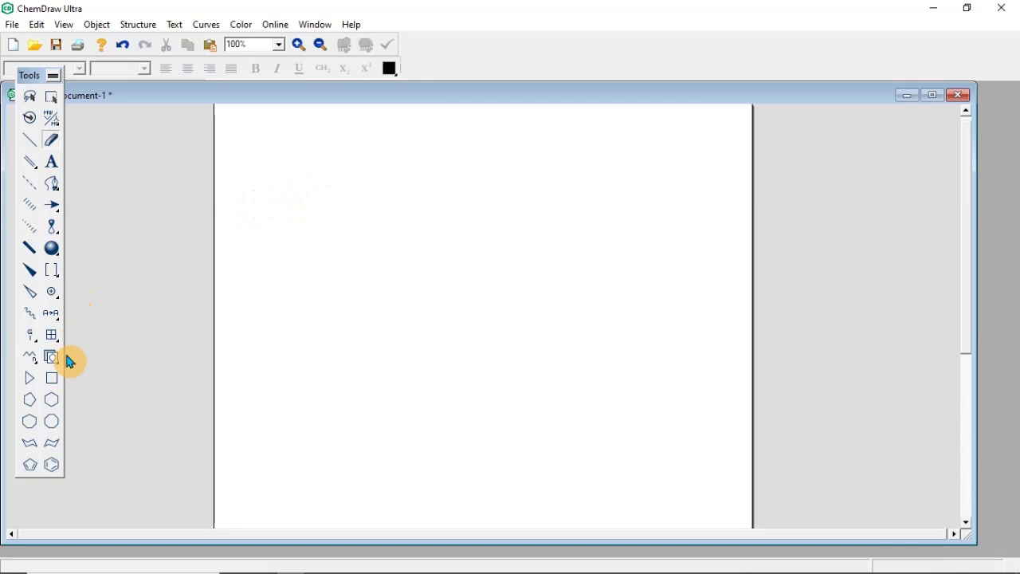
# Place a cyclohexane ring on the upper part of the page and a benzene ring to its lower right
pyautogui.click(52, 467)
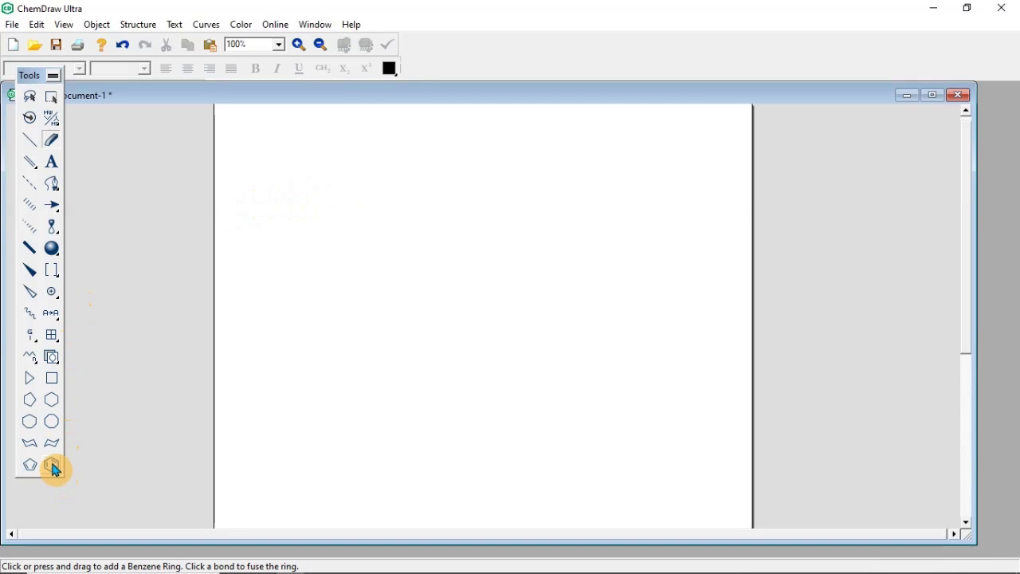
pyautogui.click(53, 406)
pyautogui.click(388, 235)
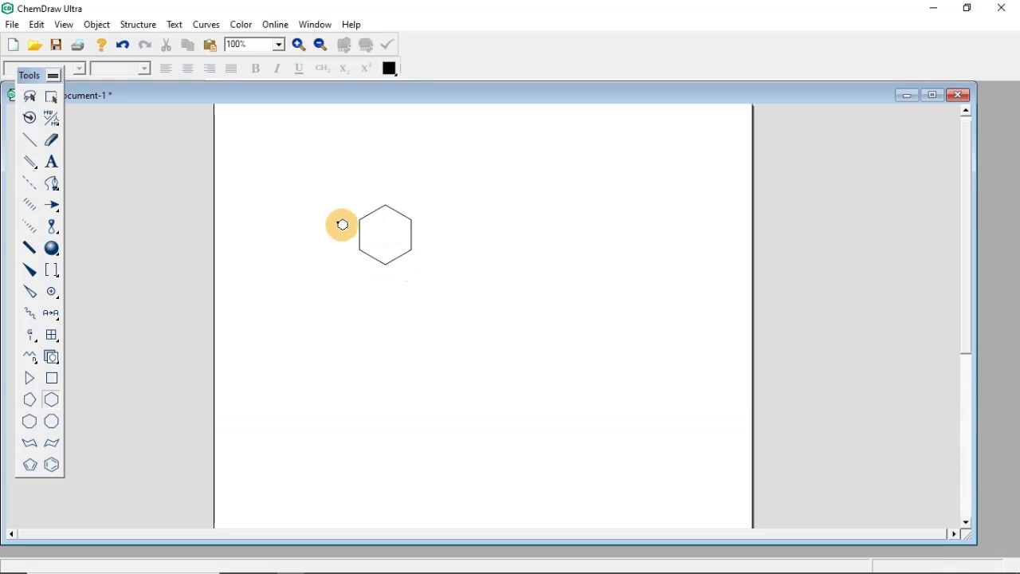
pyautogui.click(52, 467)
pyautogui.click(519, 341)
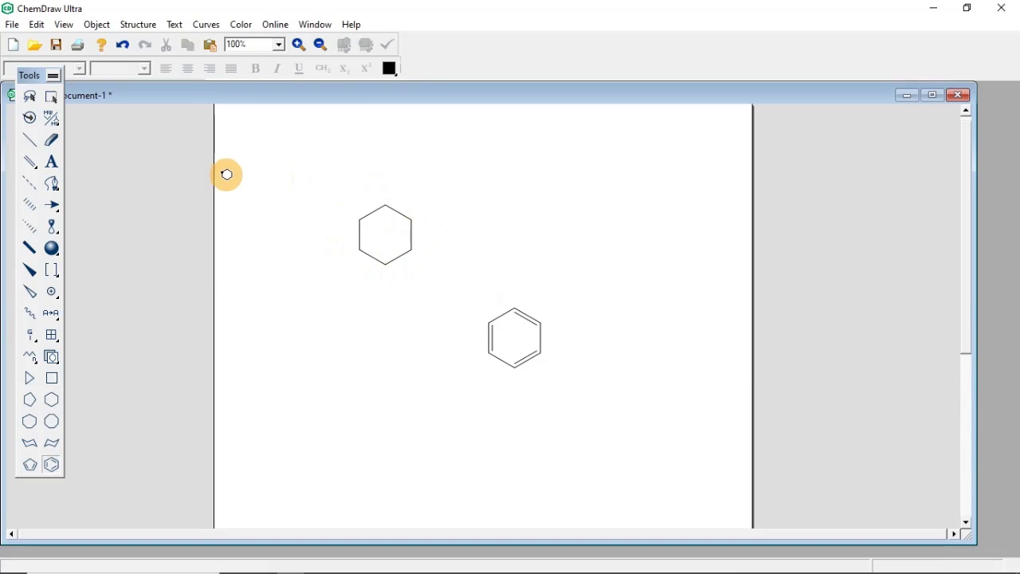
# Convert the cyclohexane ring into benzene by making its upper-right, lower-right and left bonds double
pyautogui.click(33, 144)
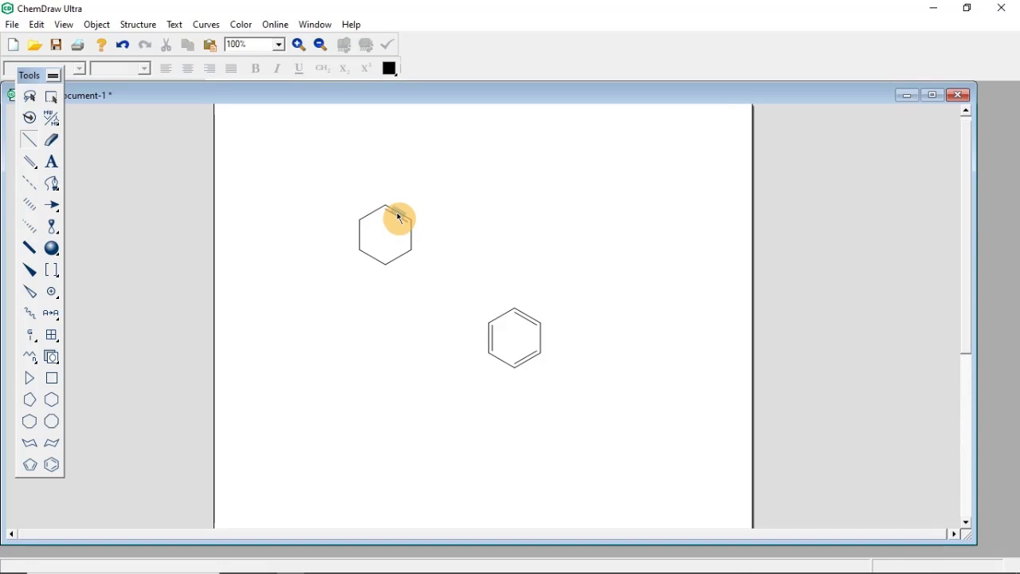
pyautogui.click(400, 216)
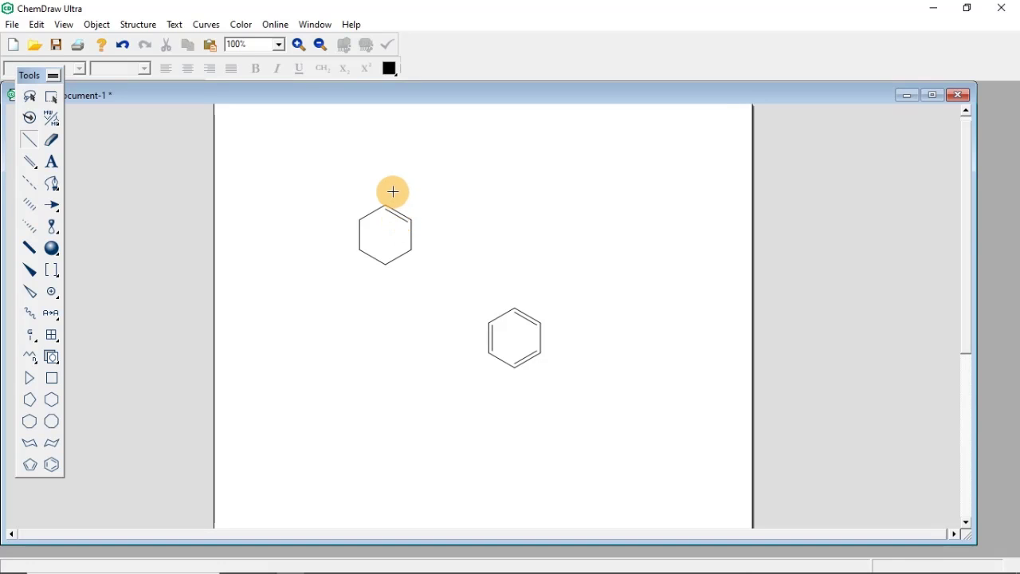
pyautogui.click(400, 260)
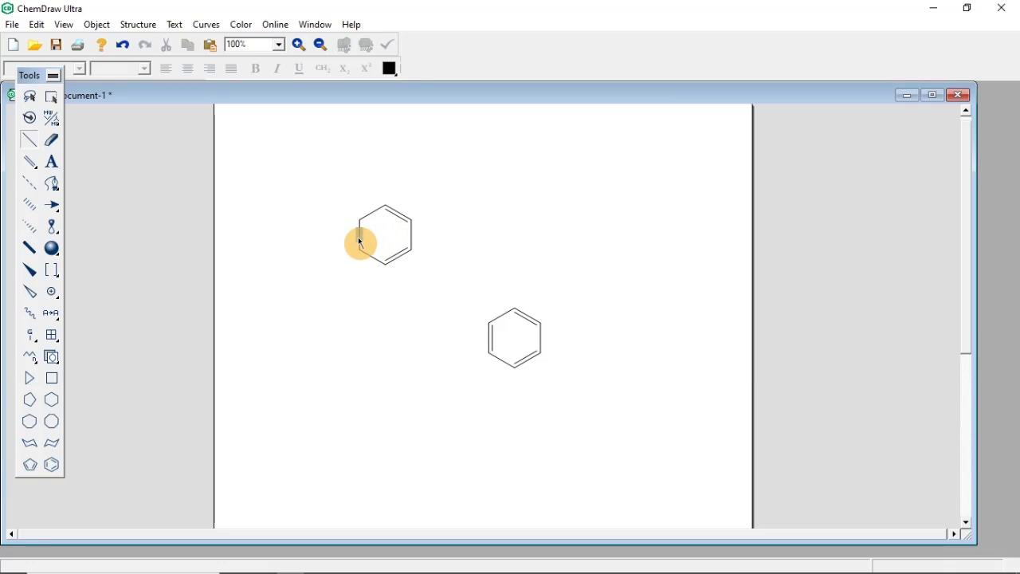
pyautogui.click(363, 237)
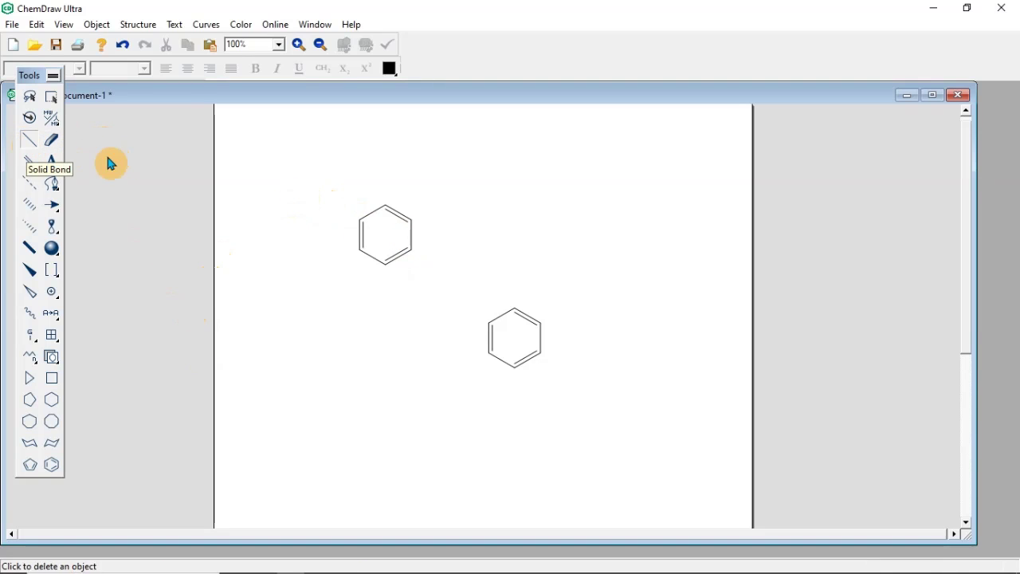
# Attach a single bond to the upper benzene ring's upper-right carbon and label its end CH3
pyautogui.click(415, 219)
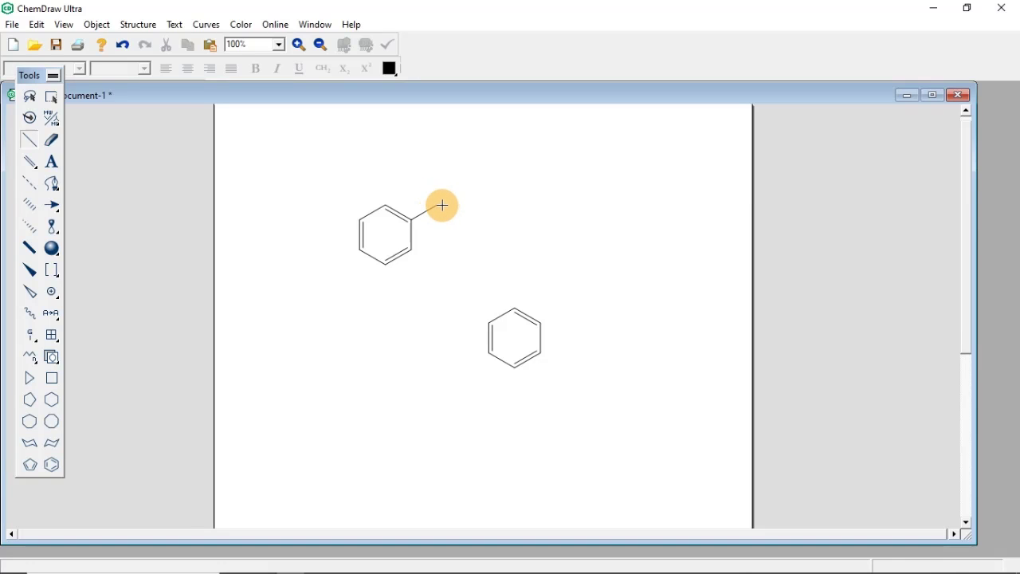
pyautogui.click(52, 161)
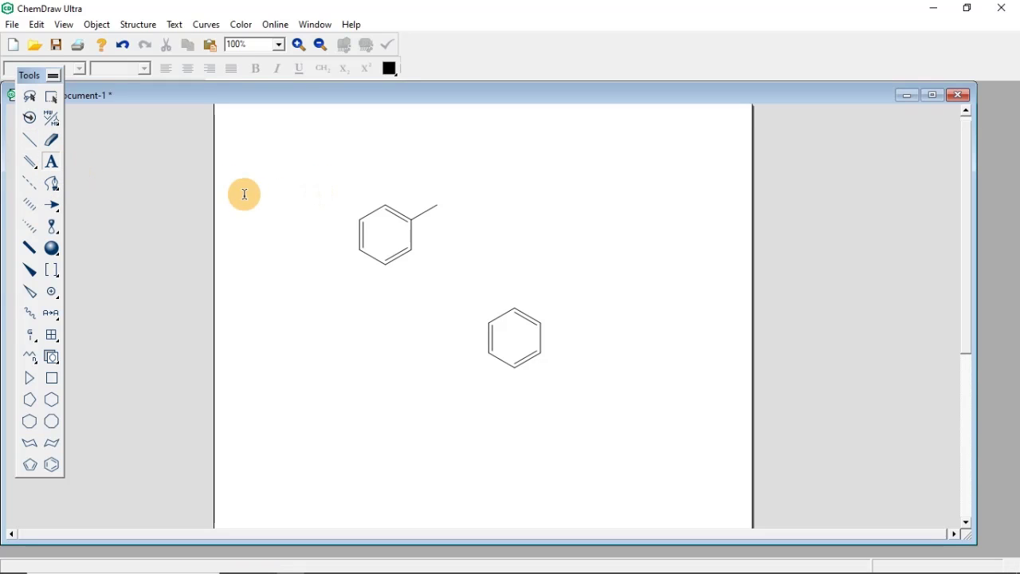
pyautogui.click(440, 206)
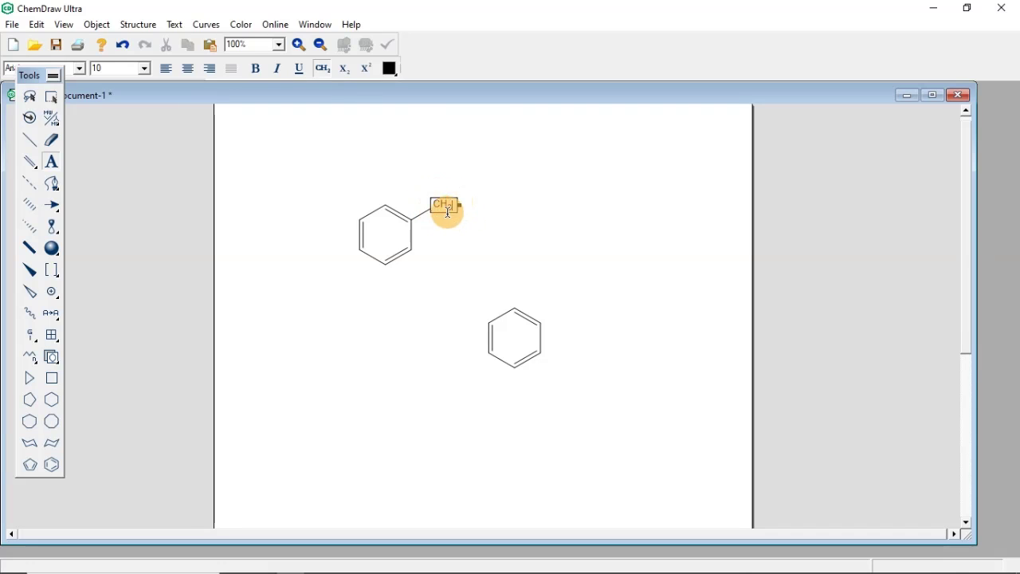
# Add a standalone CH3 caption above the methyl-substituted ring, with the 3 formatted as subscript
pyautogui.click(53, 165)
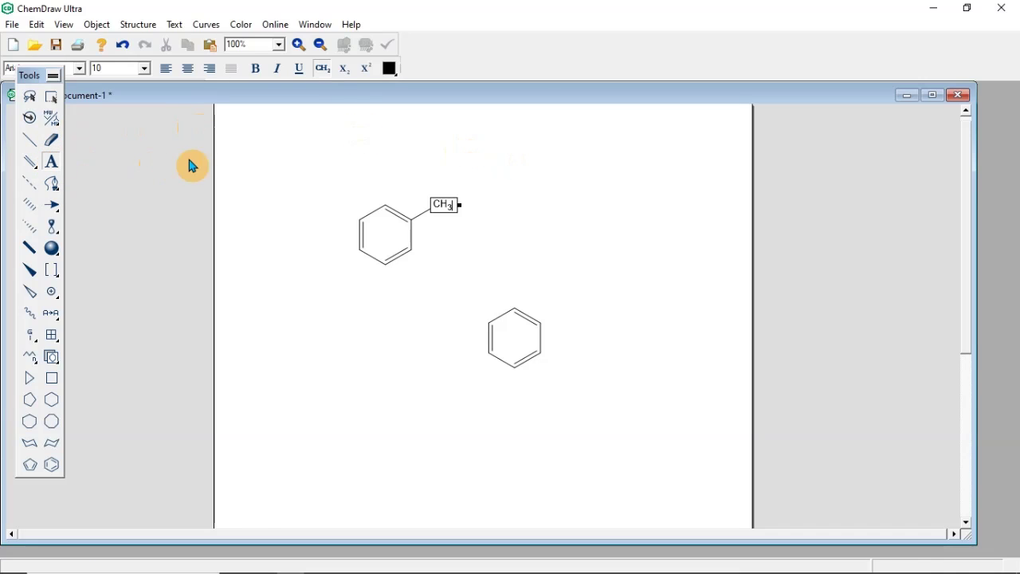
pyautogui.click(487, 155)
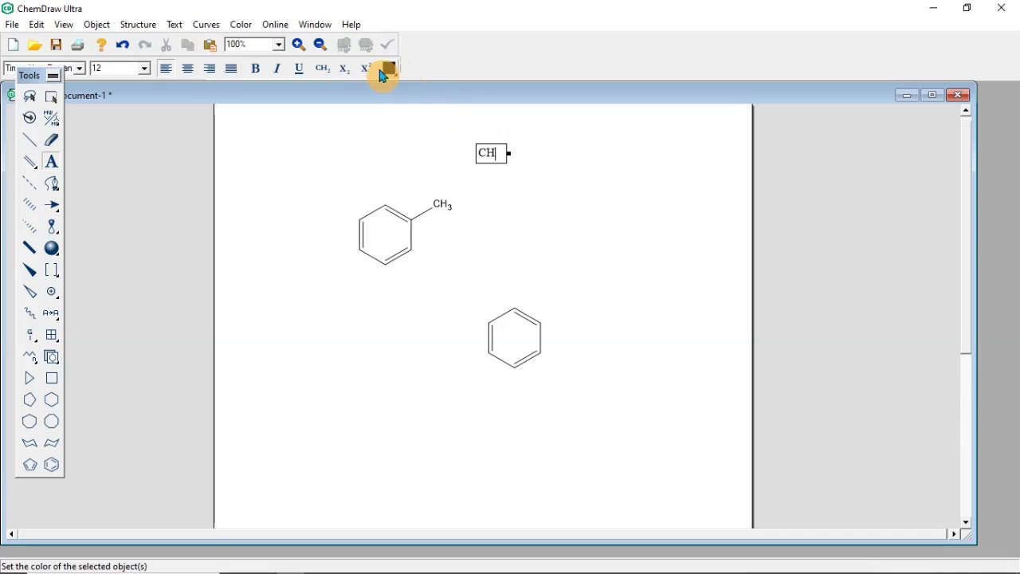
pyautogui.click(346, 71)
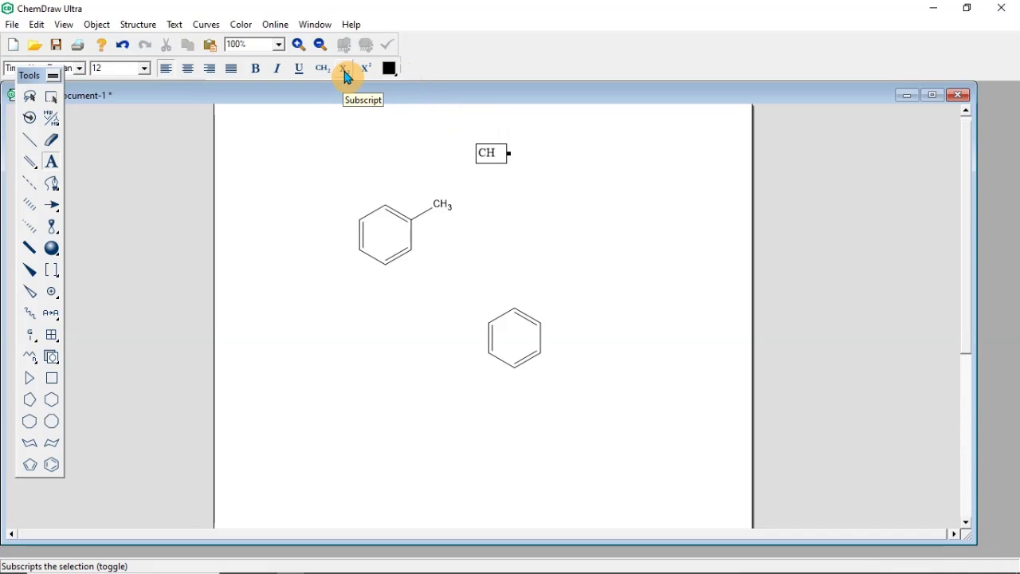
pyautogui.click(347, 74)
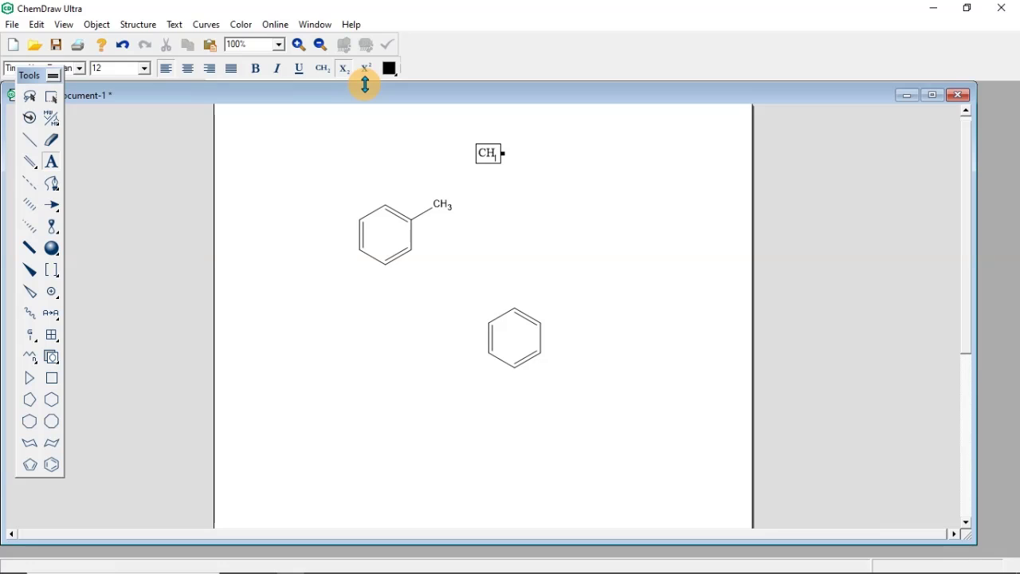
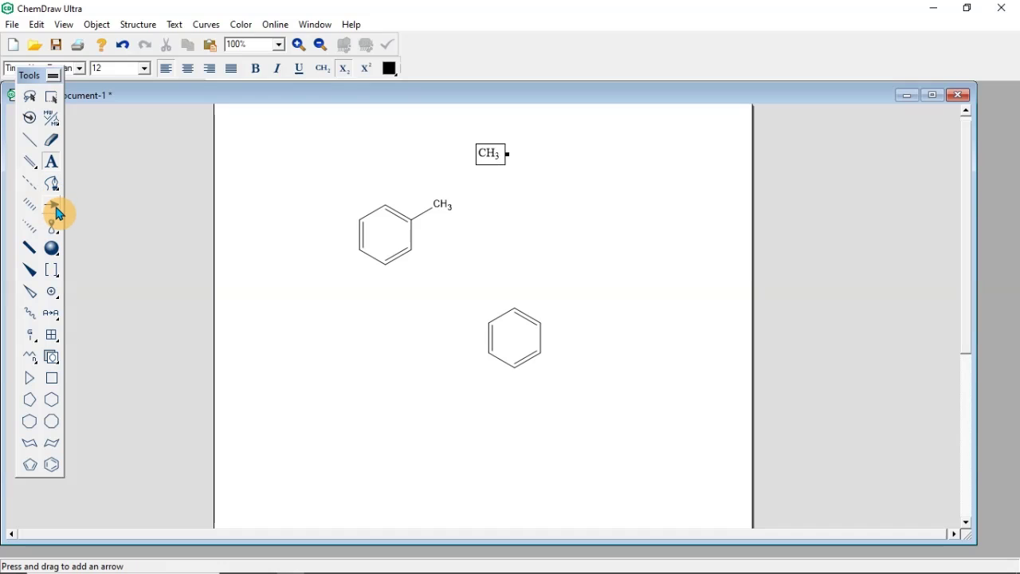
# Draw a horizontal reaction arrow pointing right from the methyl-substituted ring and lengthen it slightly at its head
pyautogui.click(60, 211)
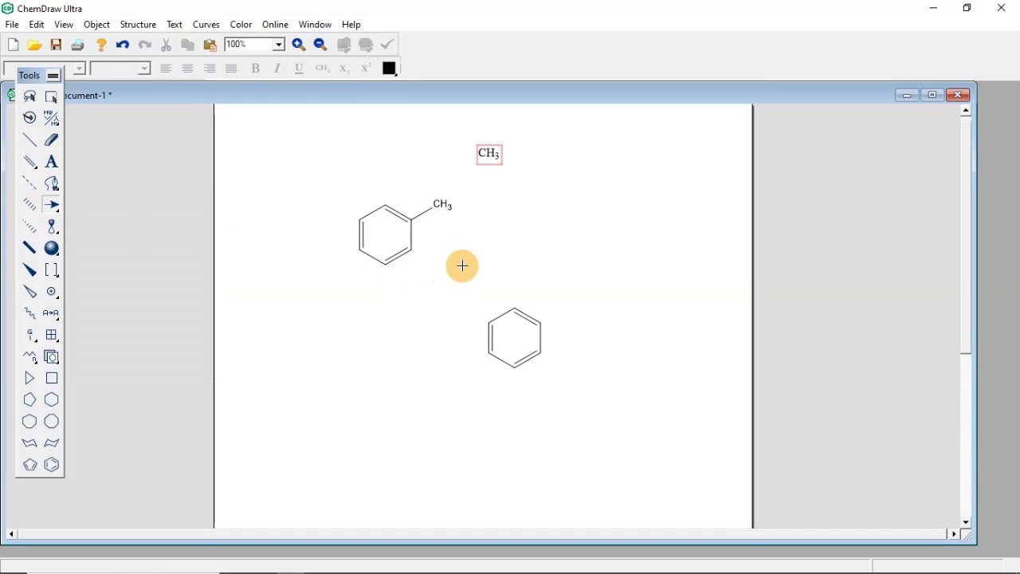
pyautogui.moveTo(441, 240)
pyautogui.mouseDown()
pyautogui.moveTo(610, 239)
pyautogui.moveTo(546, 239)
pyautogui.mouseUp()
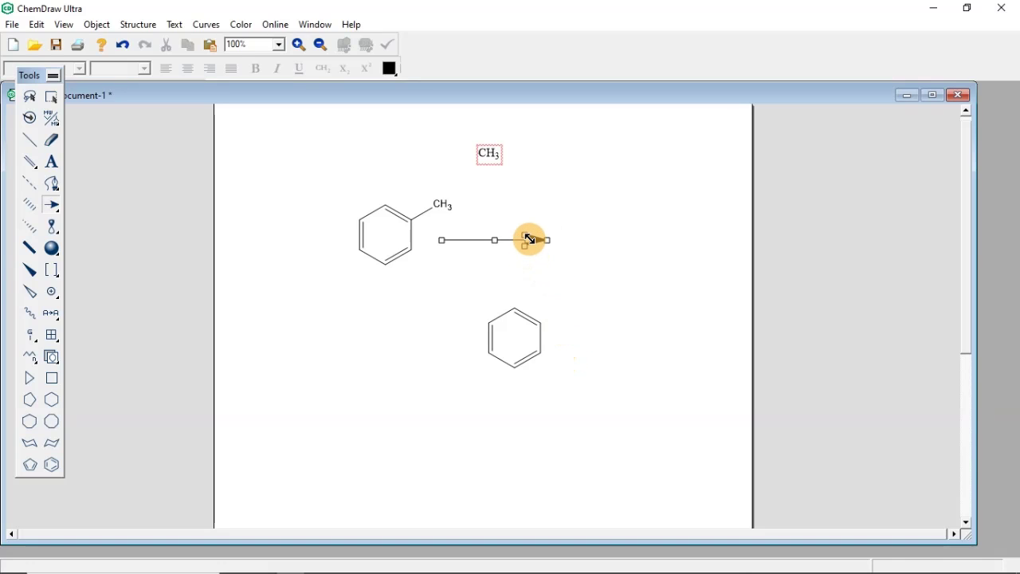
pyautogui.moveTo(546, 239)
pyautogui.mouseDown()
pyautogui.moveTo(596, 241)
pyautogui.moveTo(482, 230)
pyautogui.moveTo(484, 252)
pyautogui.moveTo(483, 239)
pyautogui.moveTo(566, 243)
pyautogui.mouseUp()
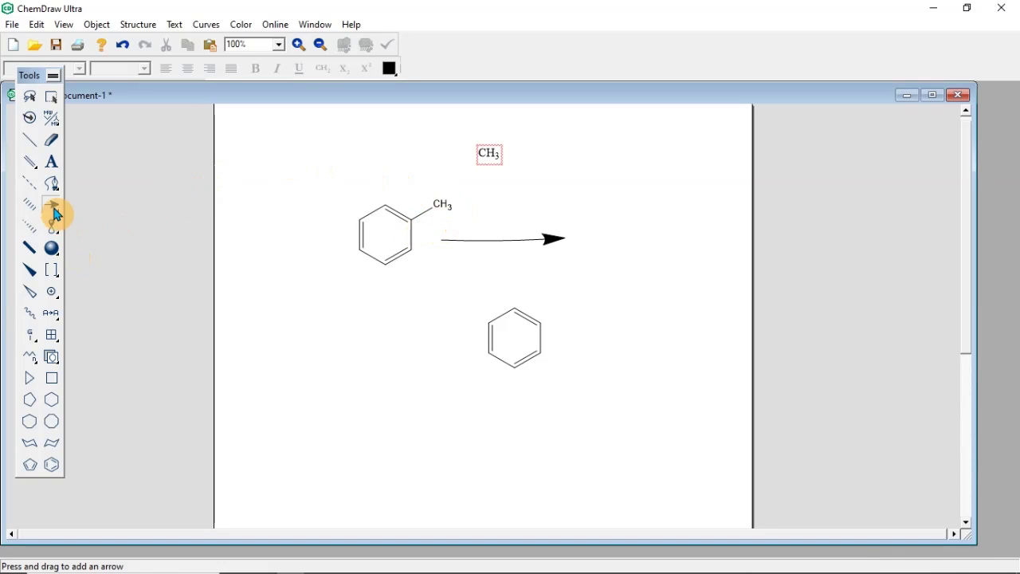
# Label the reaction arrow KMnO4 above, with the 4 as subscript, and heat below
pyautogui.click(52, 162)
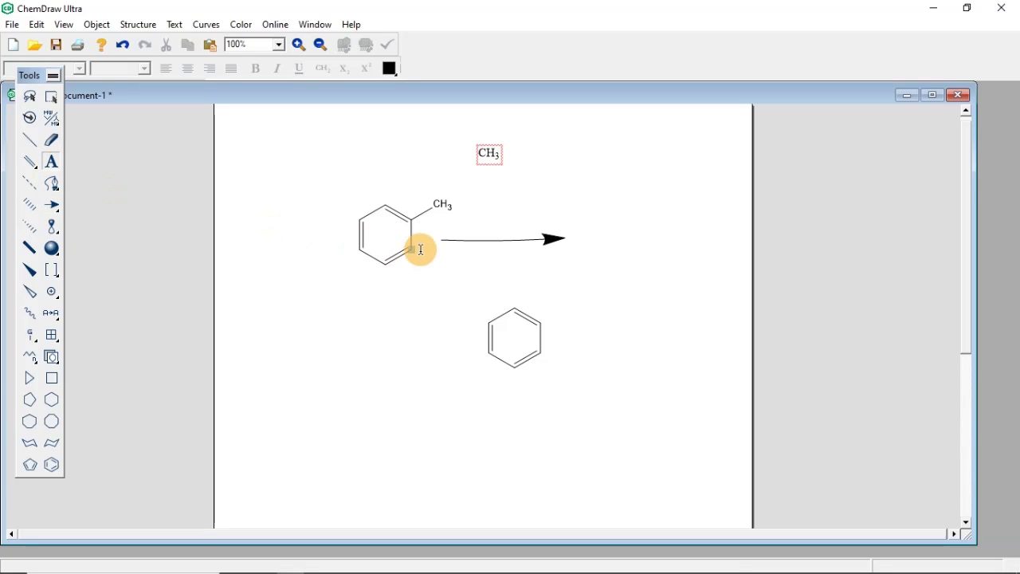
pyautogui.click(484, 226)
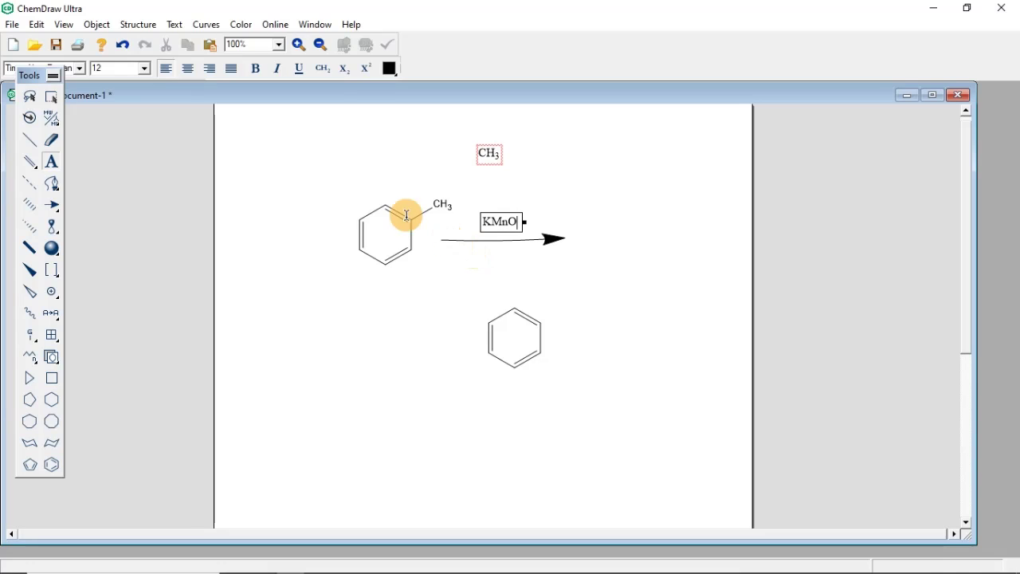
pyautogui.click(354, 79)
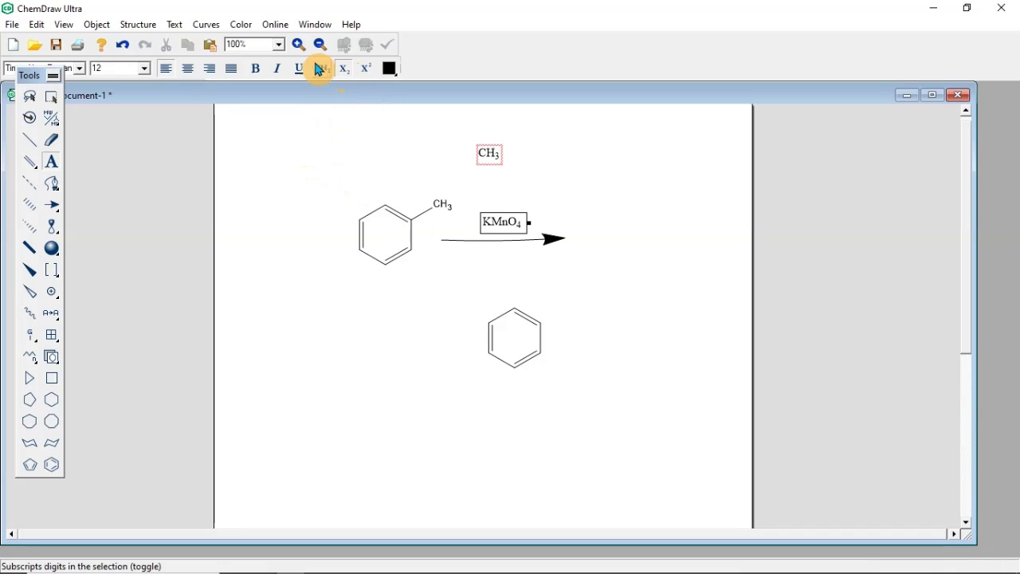
pyautogui.click(496, 254)
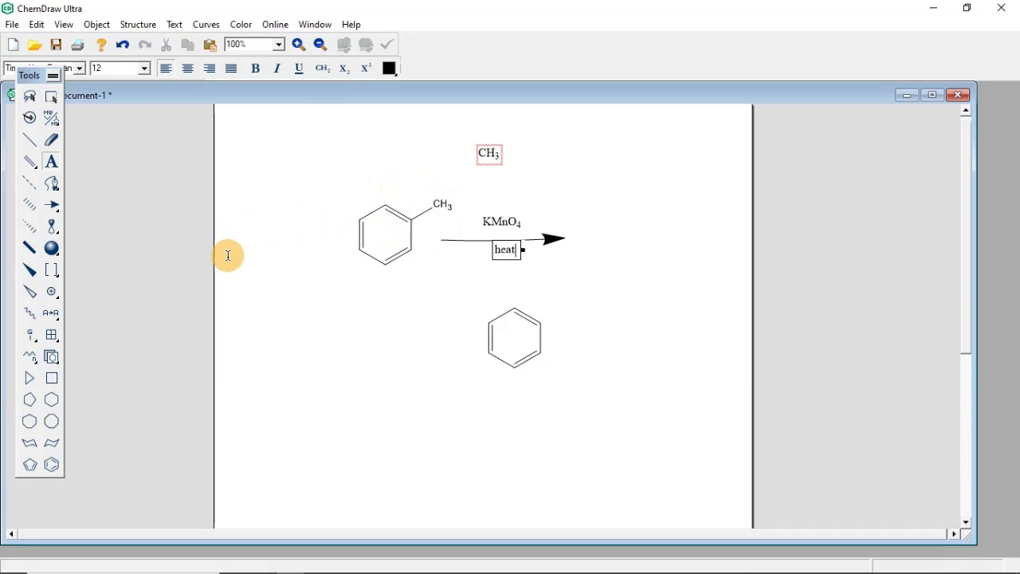
# Draw a benzene ring after the arrow with a two-bond side chain from its upper-right carbon and a double bond rising from the chain's first carbon
pyautogui.click(50, 466)
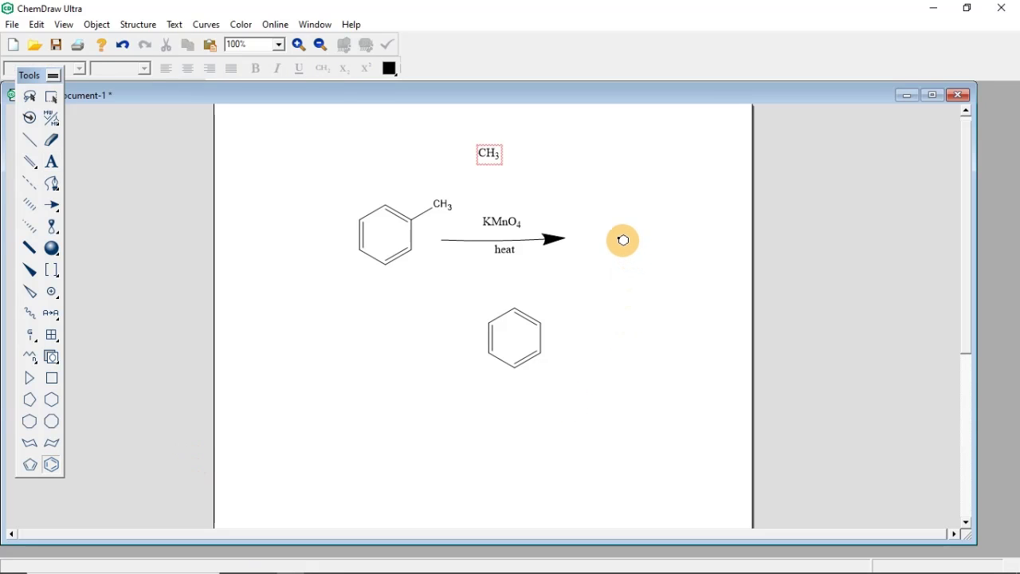
pyautogui.click(620, 239)
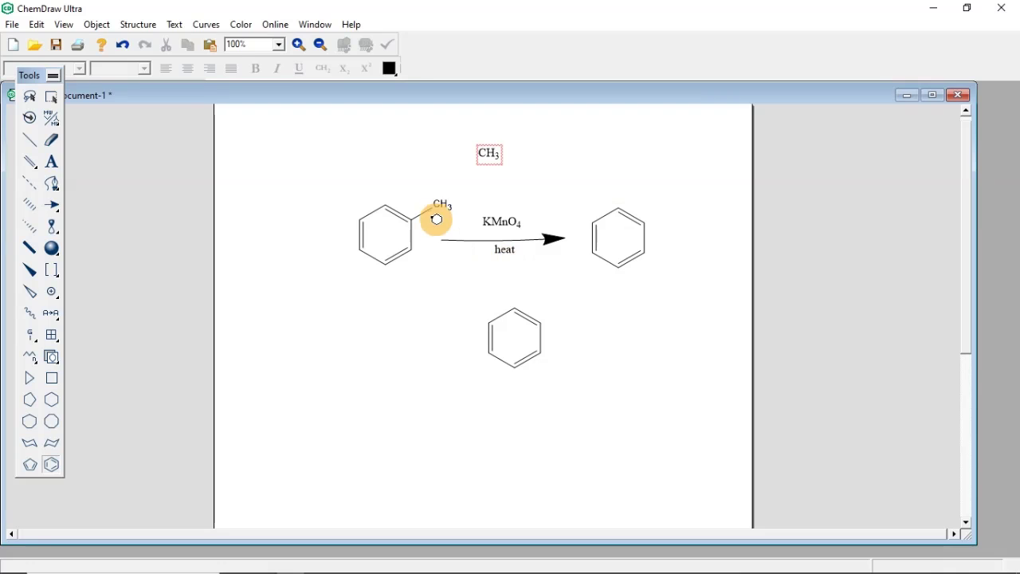
pyautogui.click(30, 142)
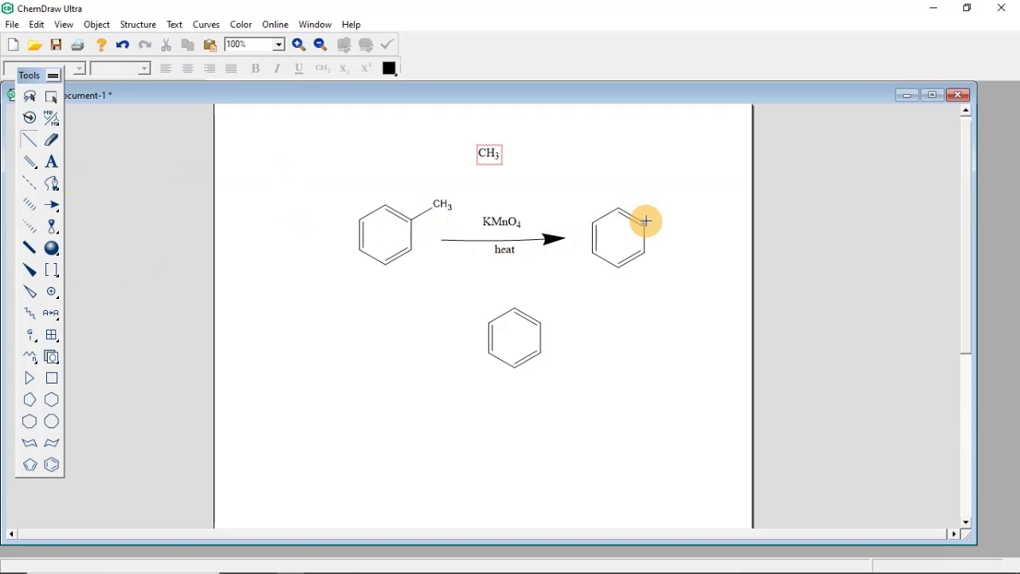
pyautogui.moveTo(647, 220); pyautogui.dragTo(668, 208)
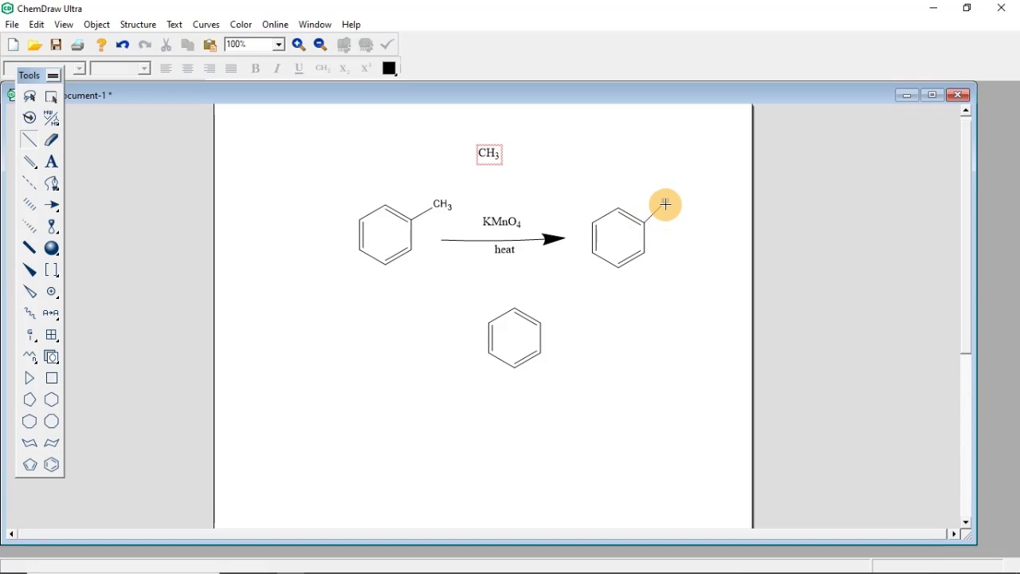
pyautogui.click(669, 206)
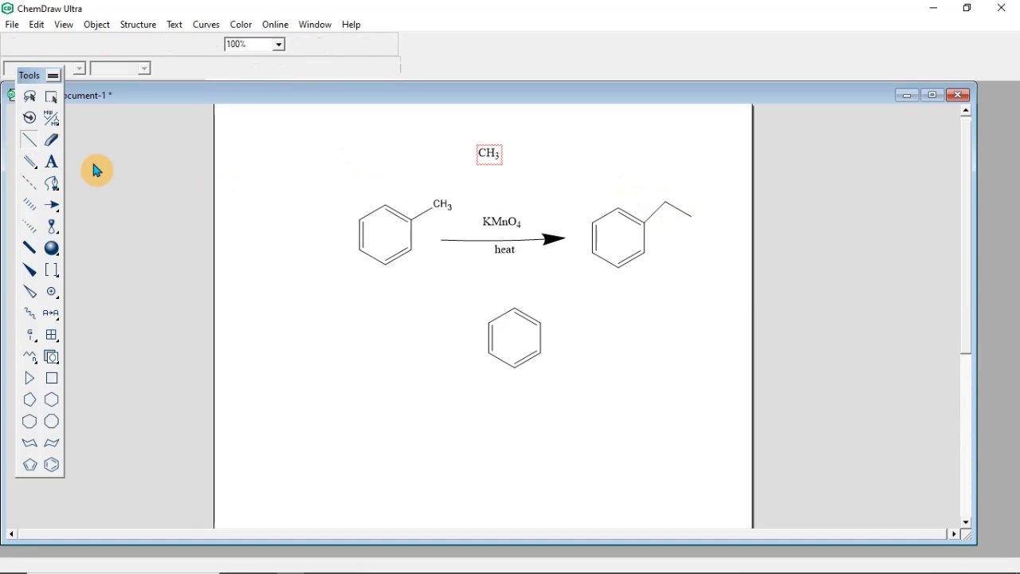
pyautogui.click(666, 199)
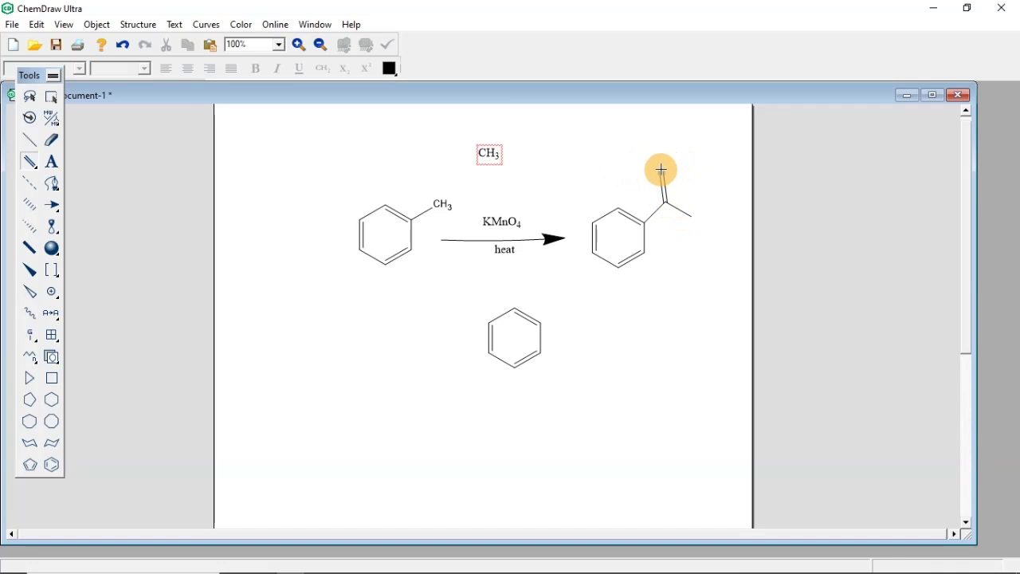
# Label the end of the product's double bond O and the end of its side chain OH
pyautogui.click(52, 160)
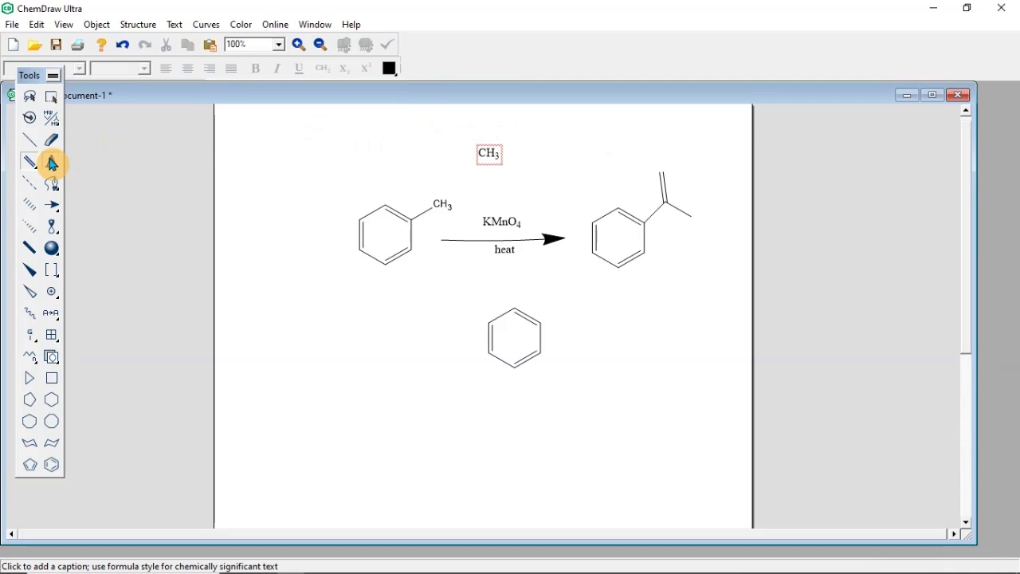
pyautogui.click(665, 171)
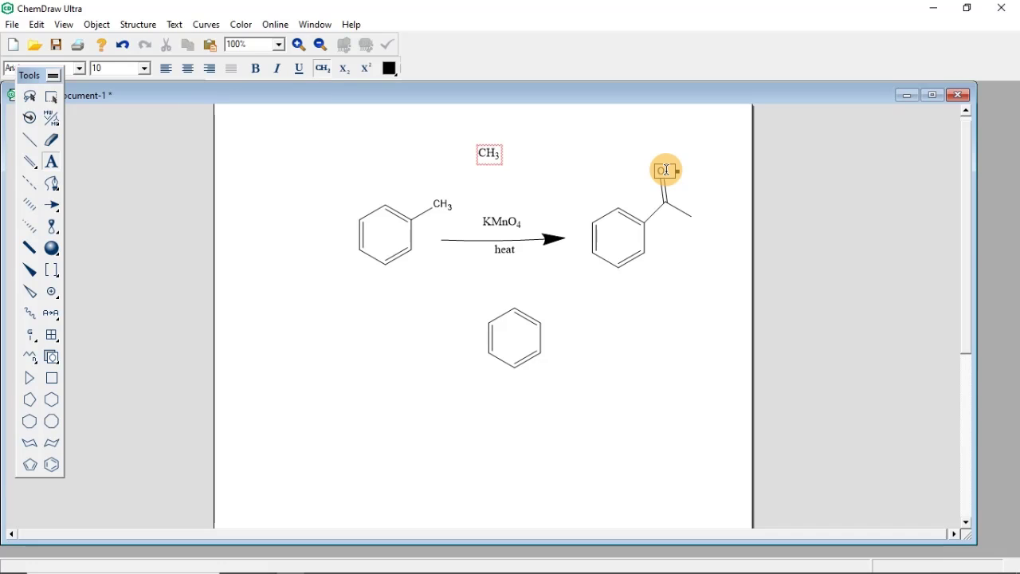
pyautogui.click(693, 216)
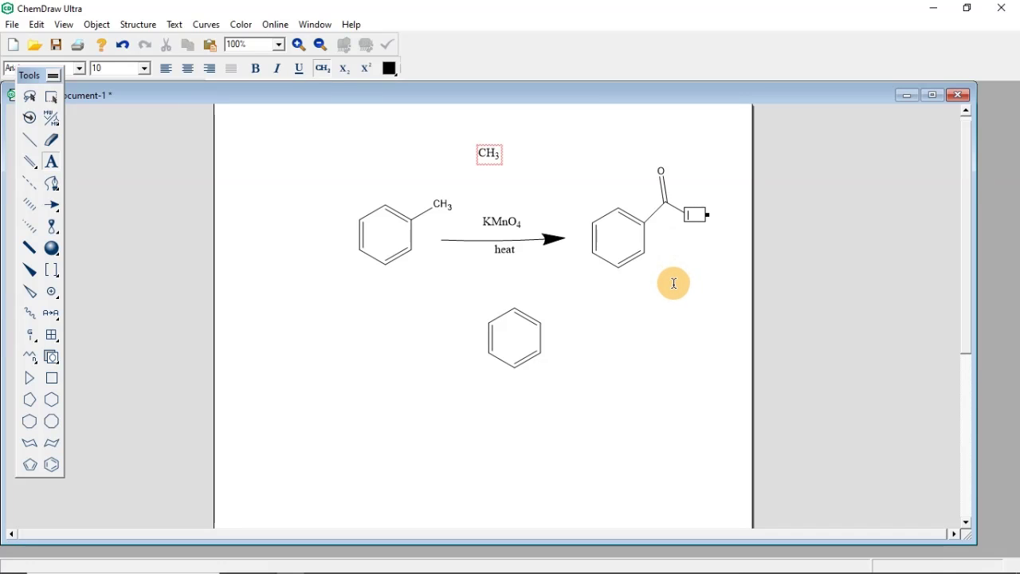
pyautogui.write('OH')
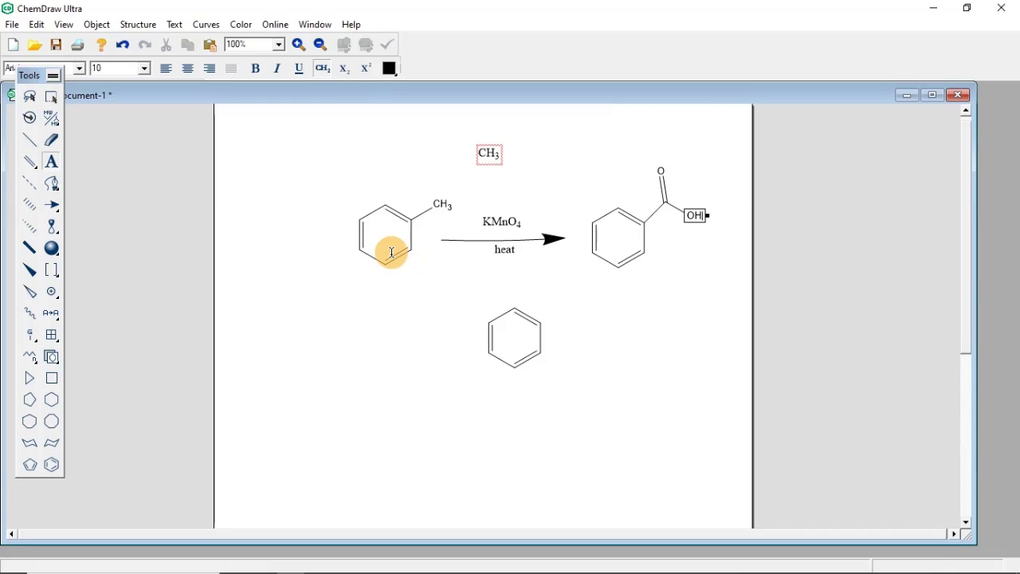
# Erase the spare benzene ring, the whole reaction scheme and the standalone CH3 caption from the page
pyautogui.click(51, 141)
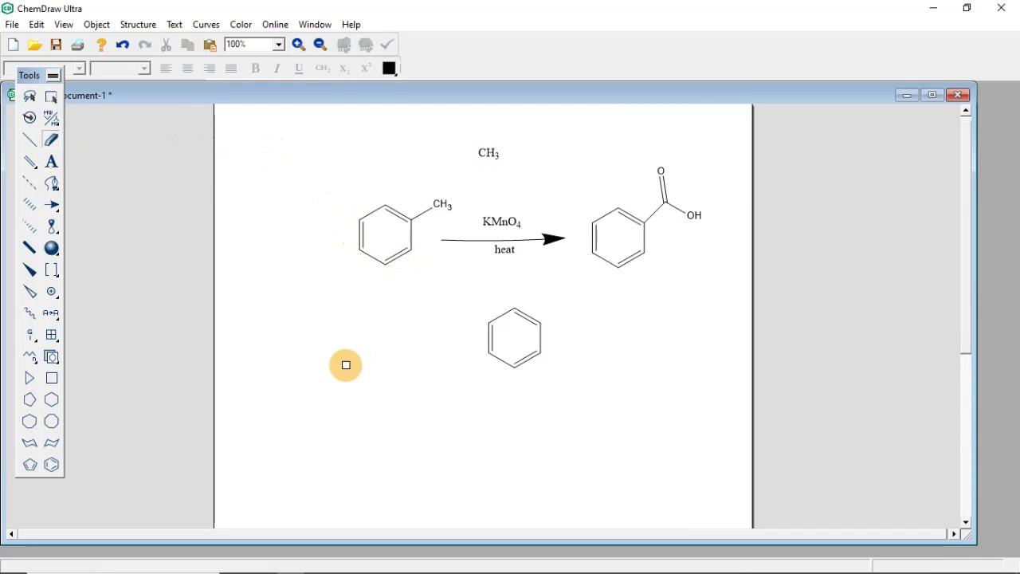
pyautogui.moveTo(510, 321)
pyautogui.mouseDown()
pyautogui.moveTo(495, 358)
pyautogui.moveTo(501, 335)
pyautogui.moveTo(528, 351)
pyautogui.moveTo(519, 368)
pyautogui.moveTo(553, 310)
pyautogui.mouseUp()
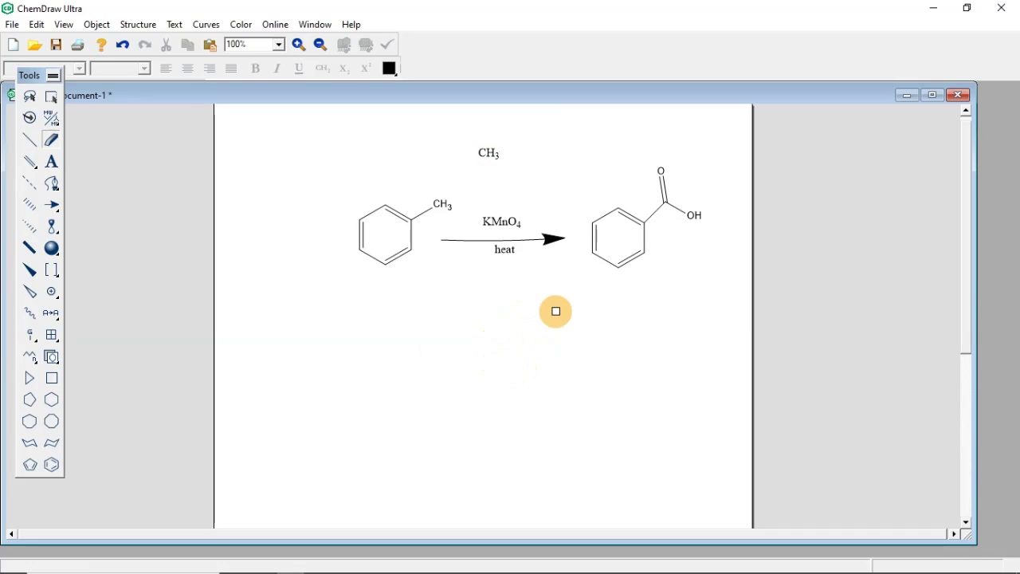
pyautogui.moveTo(549, 236)
pyautogui.mouseDown()
pyautogui.moveTo(503, 216)
pyautogui.moveTo(403, 210)
pyautogui.moveTo(365, 227)
pyautogui.moveTo(417, 237)
pyautogui.moveTo(418, 217)
pyautogui.moveTo(433, 209)
pyautogui.moveTo(404, 202)
pyautogui.moveTo(398, 265)
pyautogui.moveTo(488, 238)
pyautogui.moveTo(547, 254)
pyautogui.moveTo(606, 235)
pyautogui.moveTo(663, 203)
pyautogui.moveTo(671, 175)
pyautogui.moveTo(650, 183)
pyautogui.moveTo(678, 235)
pyautogui.moveTo(688, 213)
pyautogui.moveTo(673, 226)
pyautogui.moveTo(602, 205)
pyautogui.moveTo(633, 250)
pyautogui.moveTo(654, 235)
pyautogui.moveTo(586, 266)
pyautogui.moveTo(580, 224)
pyautogui.moveTo(592, 250)
pyautogui.moveTo(492, 151)
pyautogui.mouseUp()
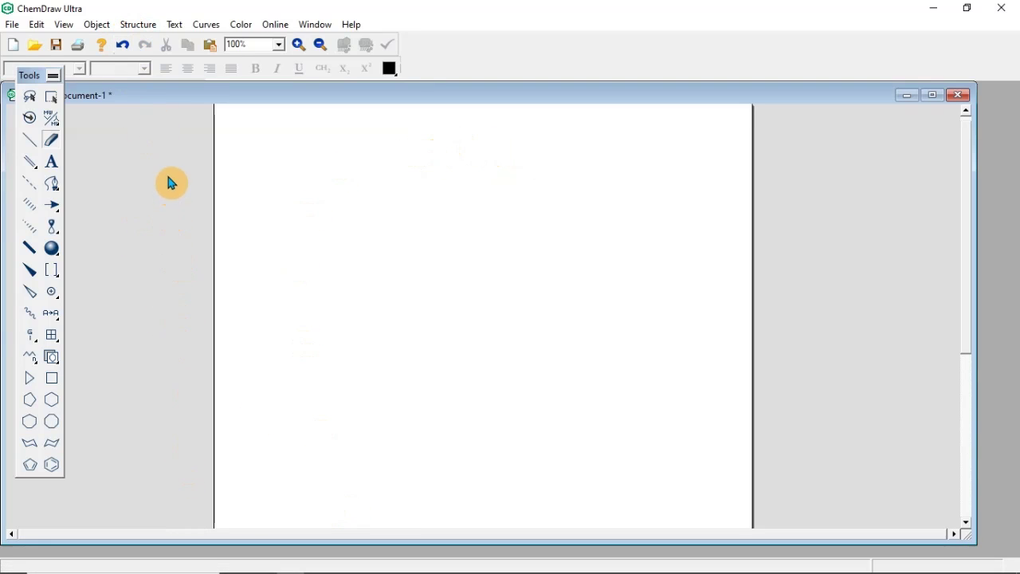
# Insert the structure for the name pentane, with the name pasted below the structure
pyautogui.click(140, 25)
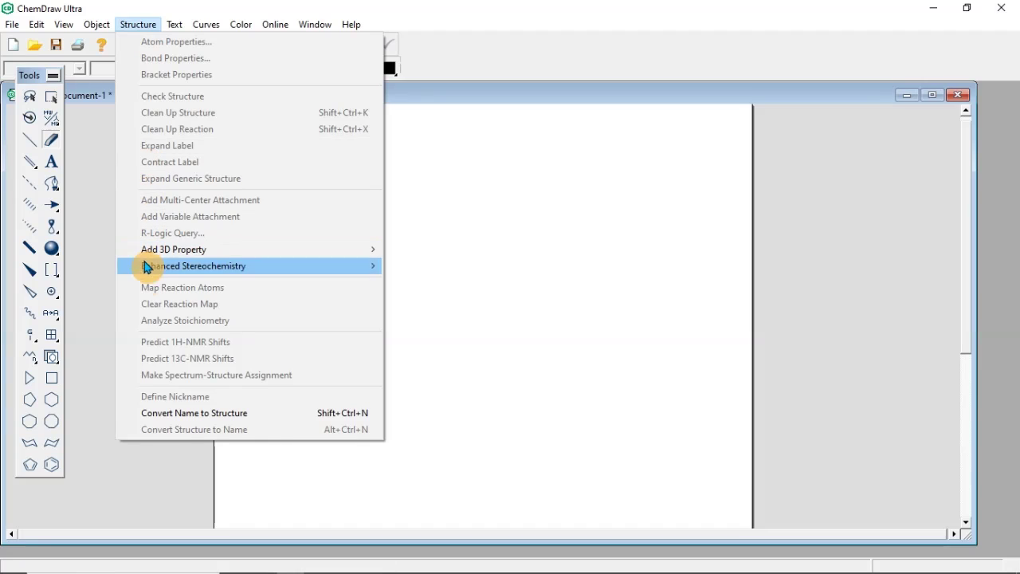
pyautogui.click(173, 420)
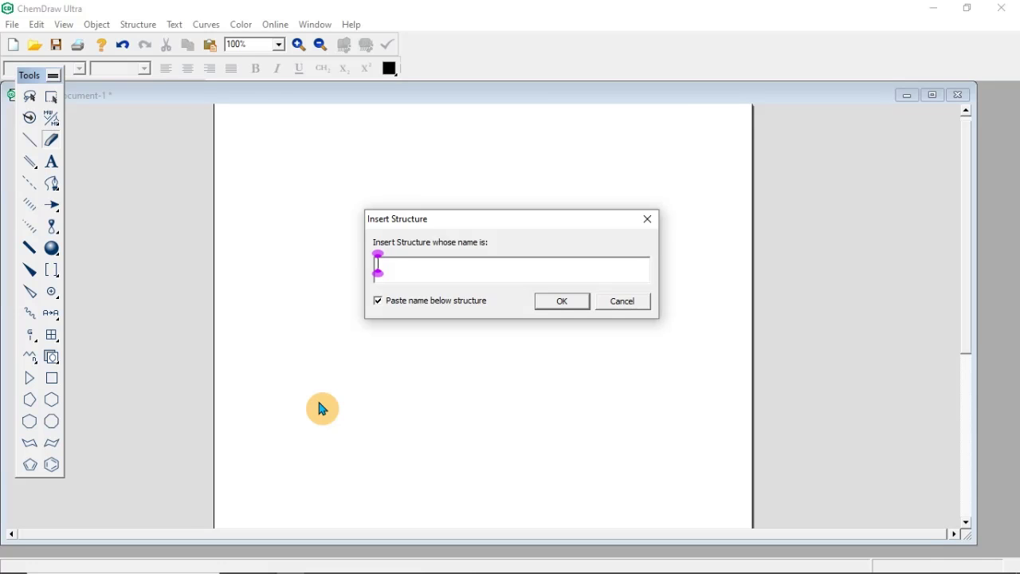
pyautogui.write('pent')
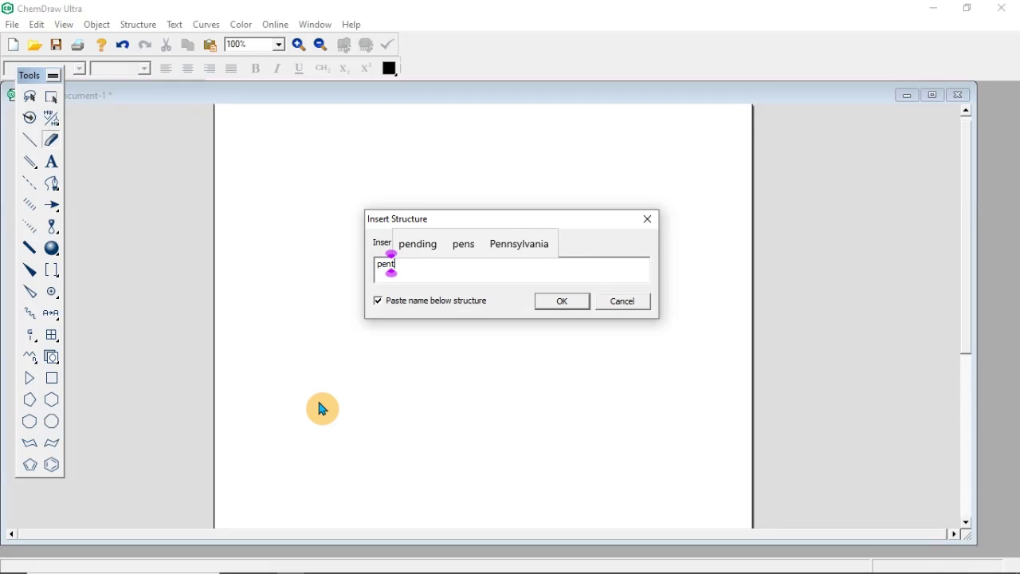
pyautogui.write('ane')
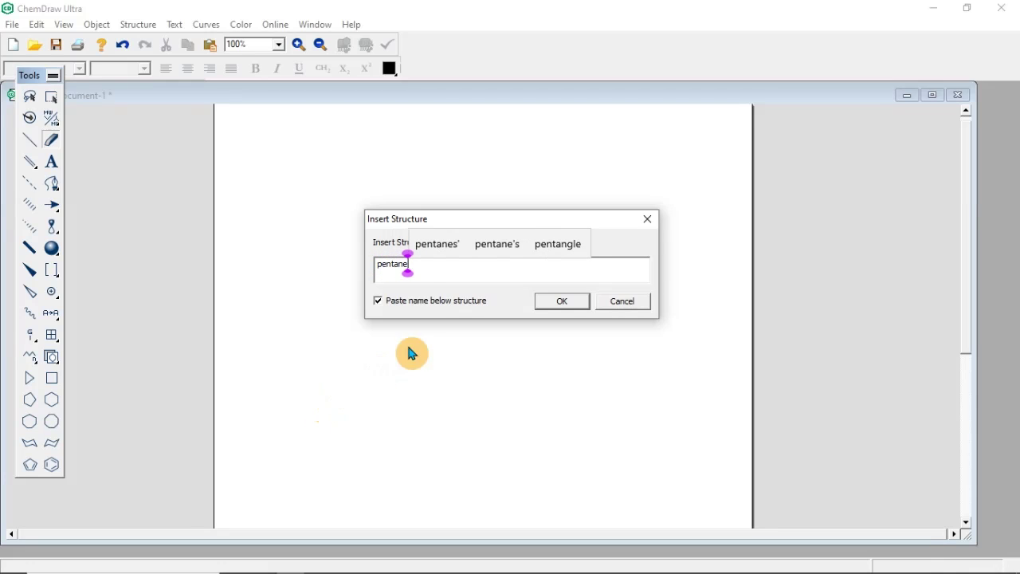
pyautogui.click(570, 308)
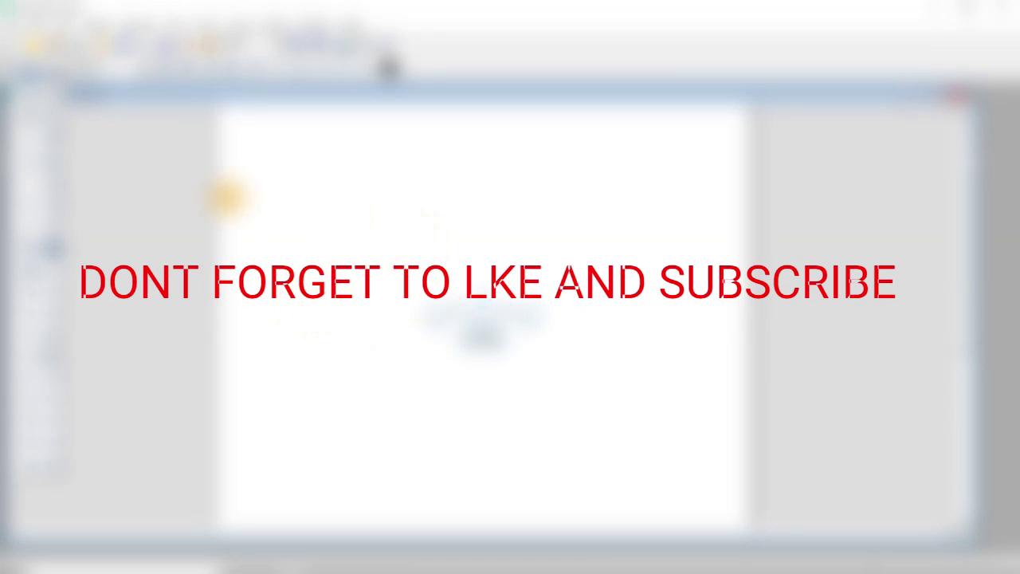
# Draw a zigzag chain of four single bonds above and to the left of the inserted pentane, undoing the surplus fifth bond
pyautogui.click(51, 141)
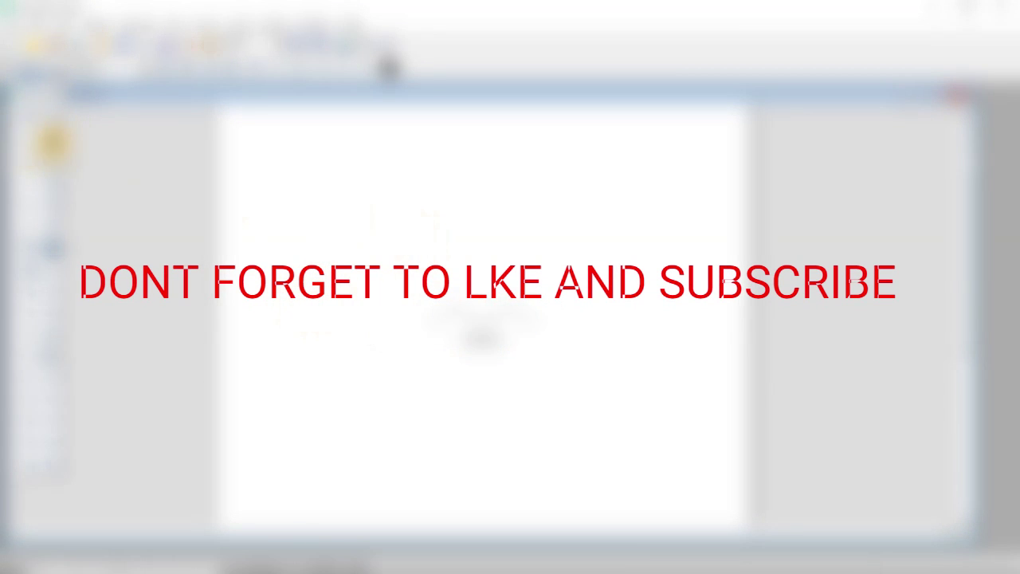
pyautogui.moveTo(336, 235); pyautogui.dragTo(366, 235)
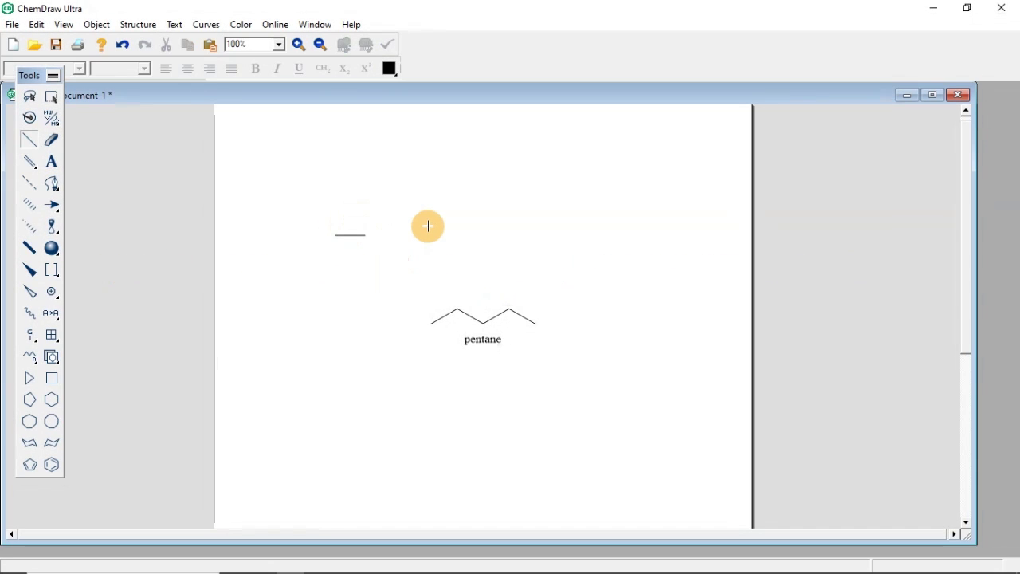
pyautogui.moveTo(428, 225)
pyautogui.mouseDown()
pyautogui.moveTo(433, 216)
pyautogui.moveTo(416, 214)
pyautogui.moveTo(367, 227)
pyautogui.moveTo(376, 236)
pyautogui.mouseUp()
pyautogui.moveTo(389, 240); pyautogui.dragTo(429, 236)
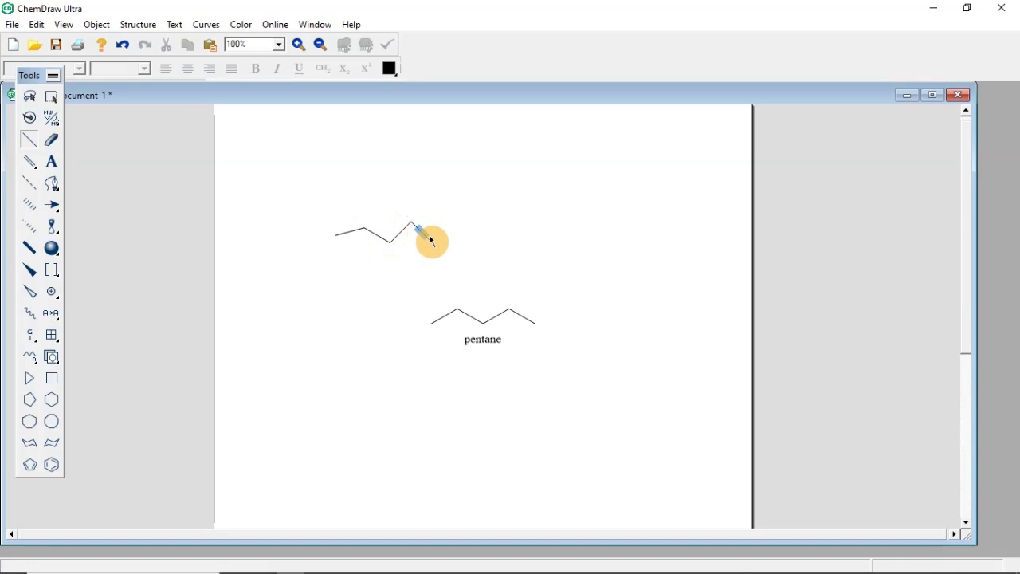
pyautogui.click(430, 243)
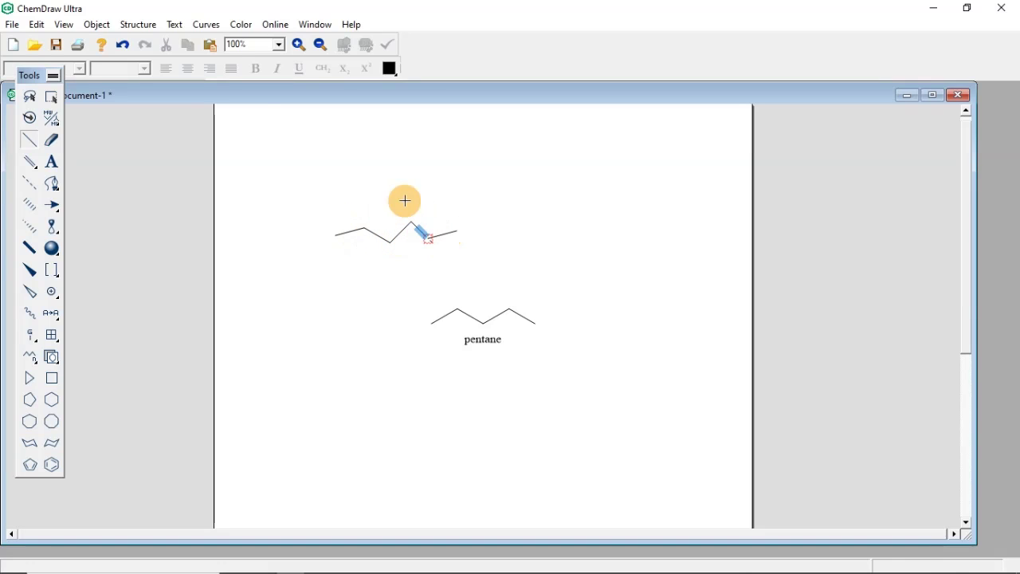
pyautogui.click(124, 46)
# Select the hand-drawn four-bond chain and convert its structure to a name
pyautogui.click(53, 98)
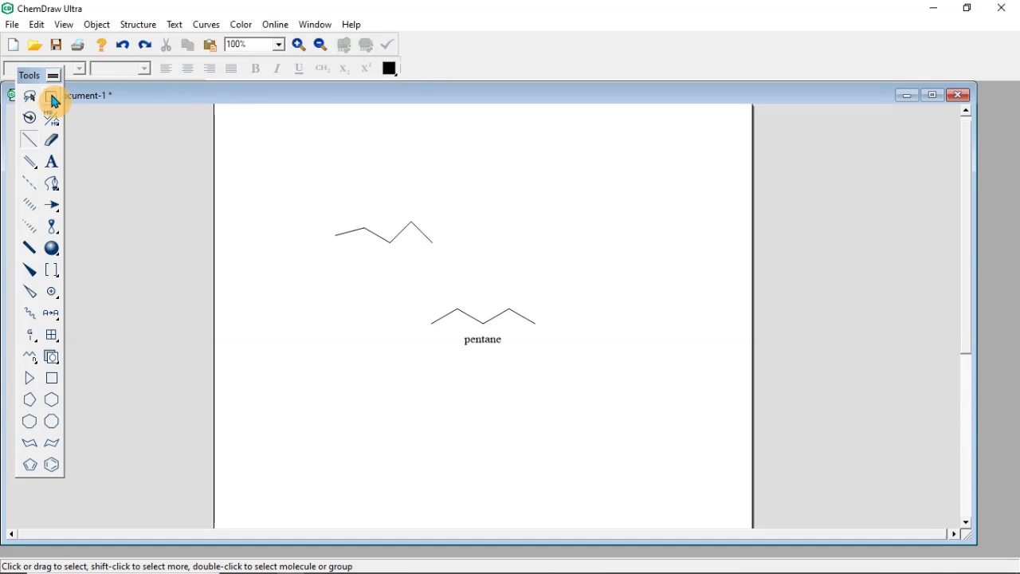
pyautogui.click(137, 26)
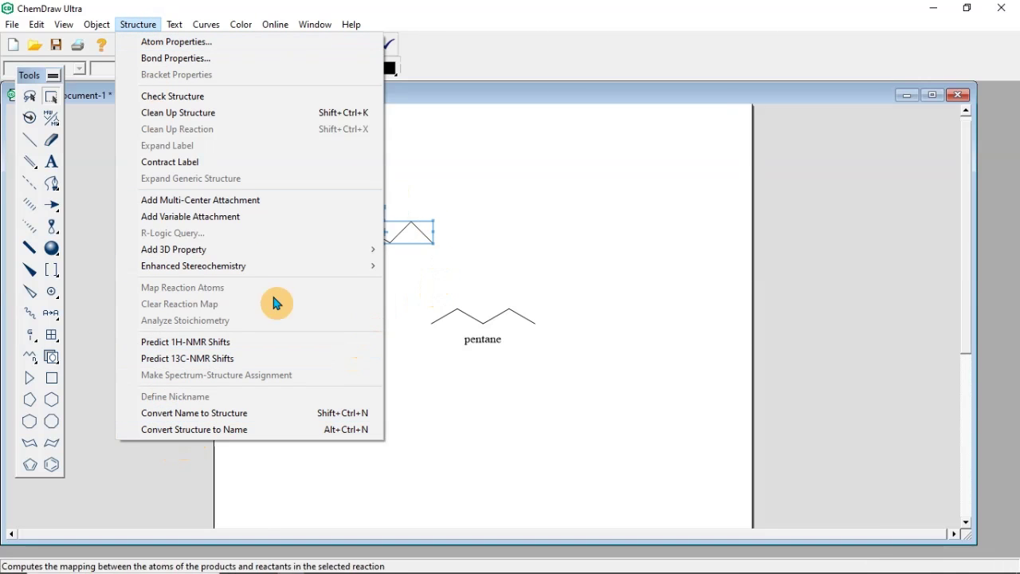
pyautogui.click(184, 436)
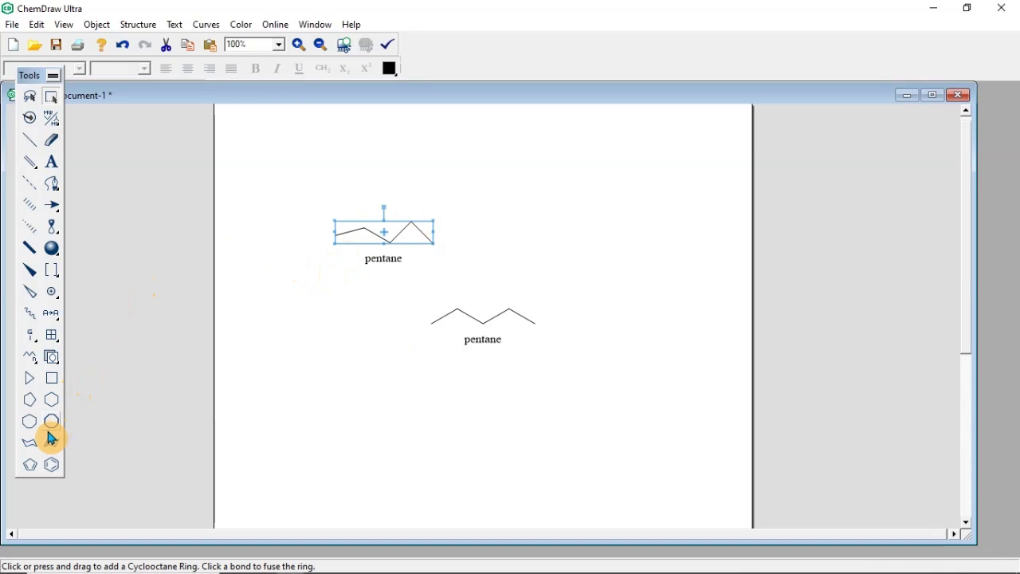
# Draw a cyclohexane ring to the right of the hand-drawn chain, with a single bond from its upper-right carbon labelled OH
pyautogui.click(53, 404)
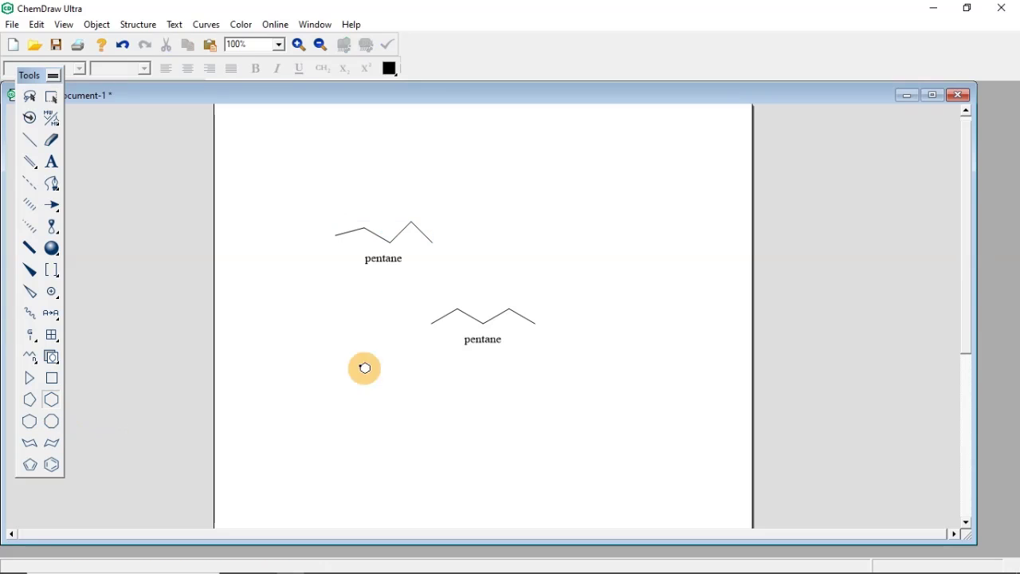
pyautogui.click(515, 194)
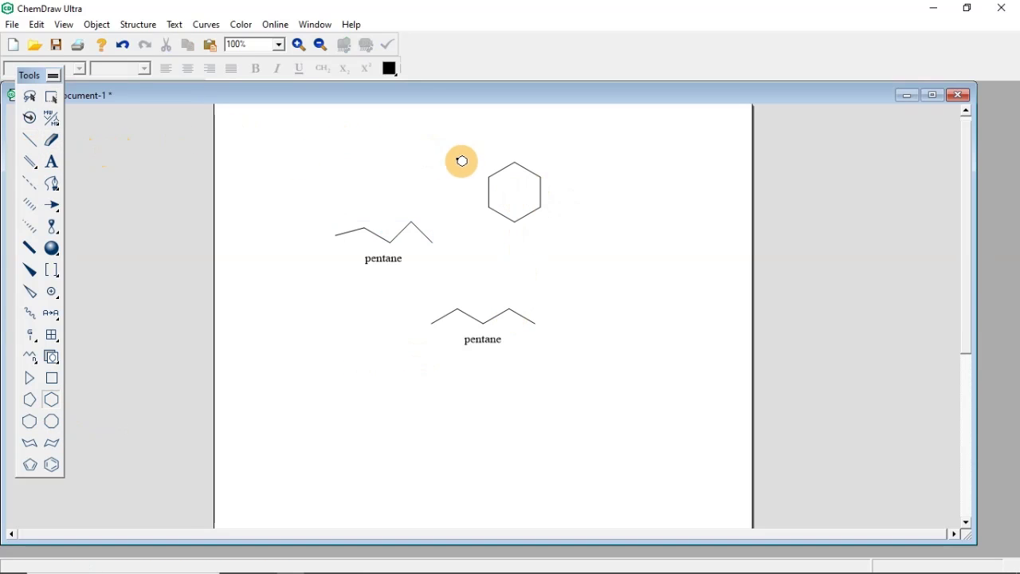
pyautogui.click(31, 145)
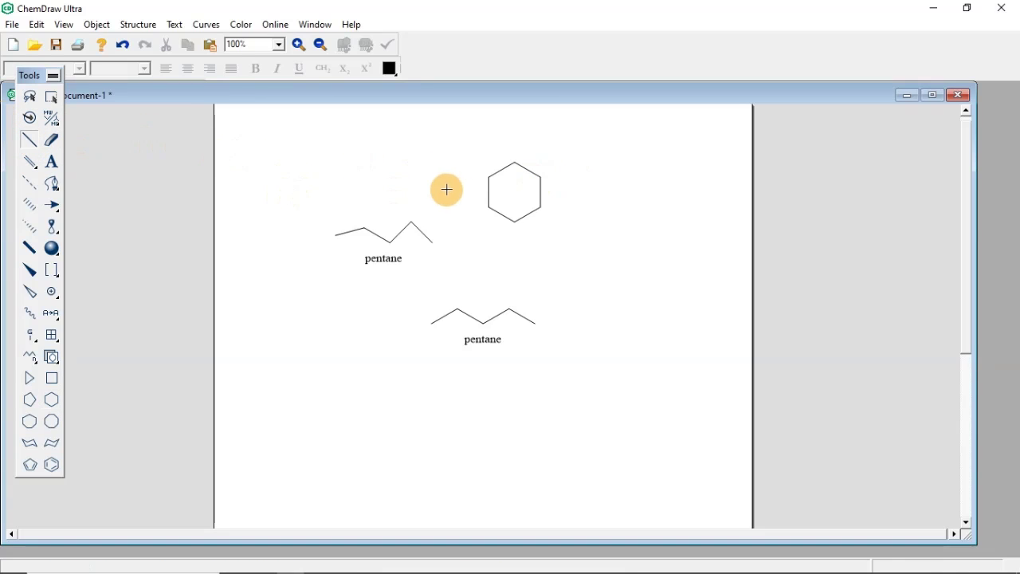
pyautogui.click(560, 173)
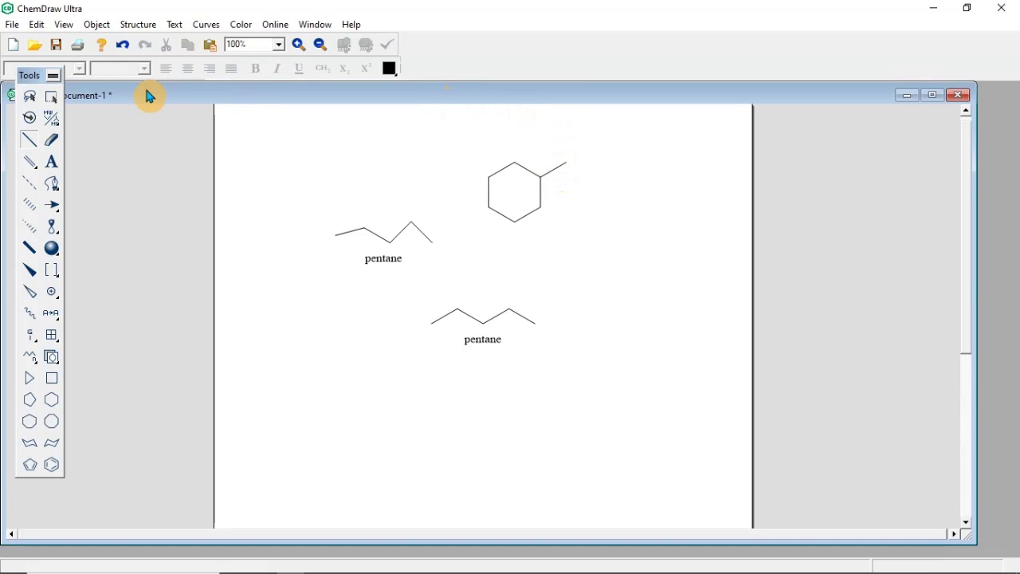
pyautogui.click(58, 162)
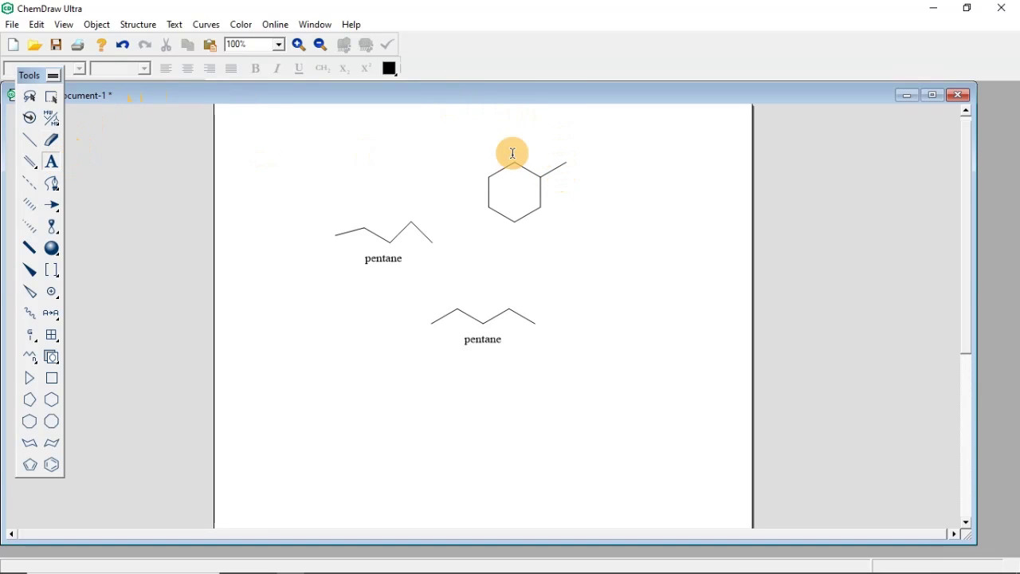
pyautogui.click(568, 162)
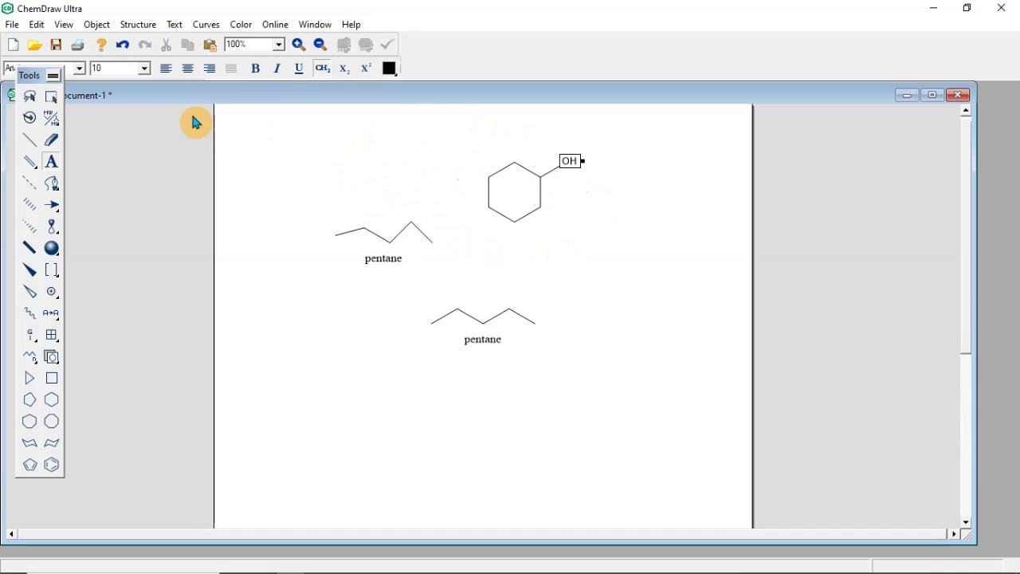
# Select the OH-labelled cyclohexane ring and convert its structure to a name
pyautogui.click(53, 106)
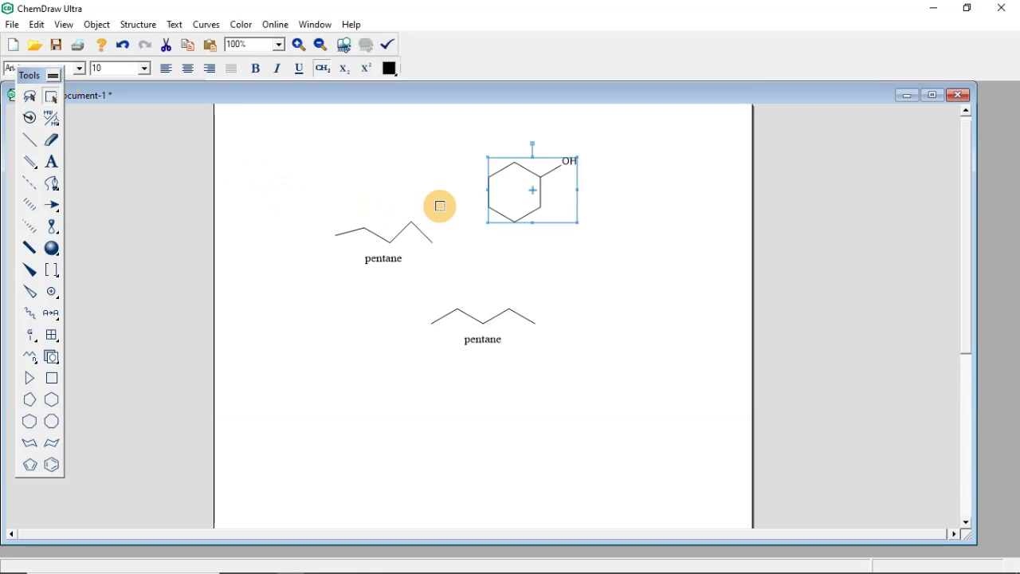
pyautogui.click(140, 25)
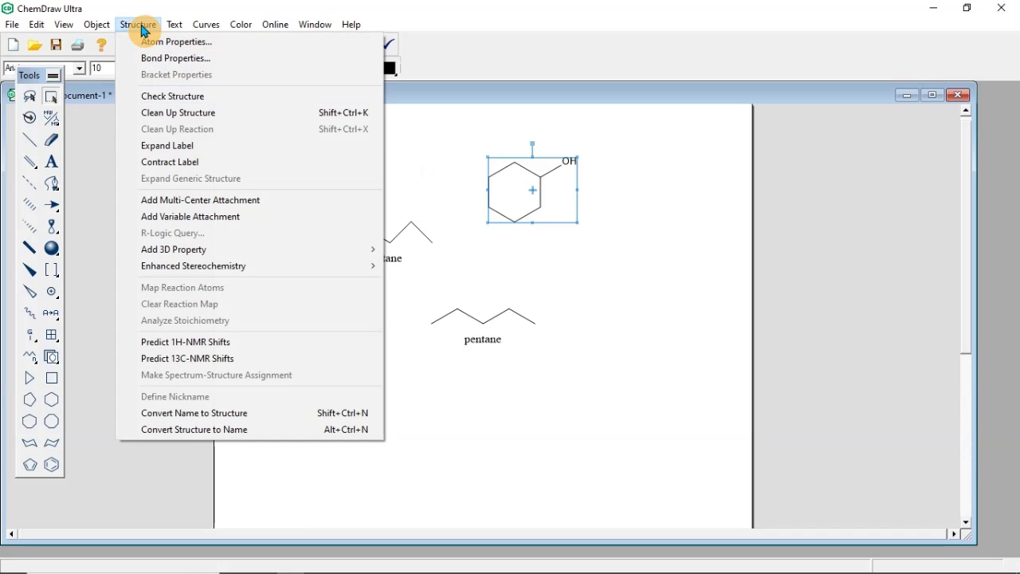